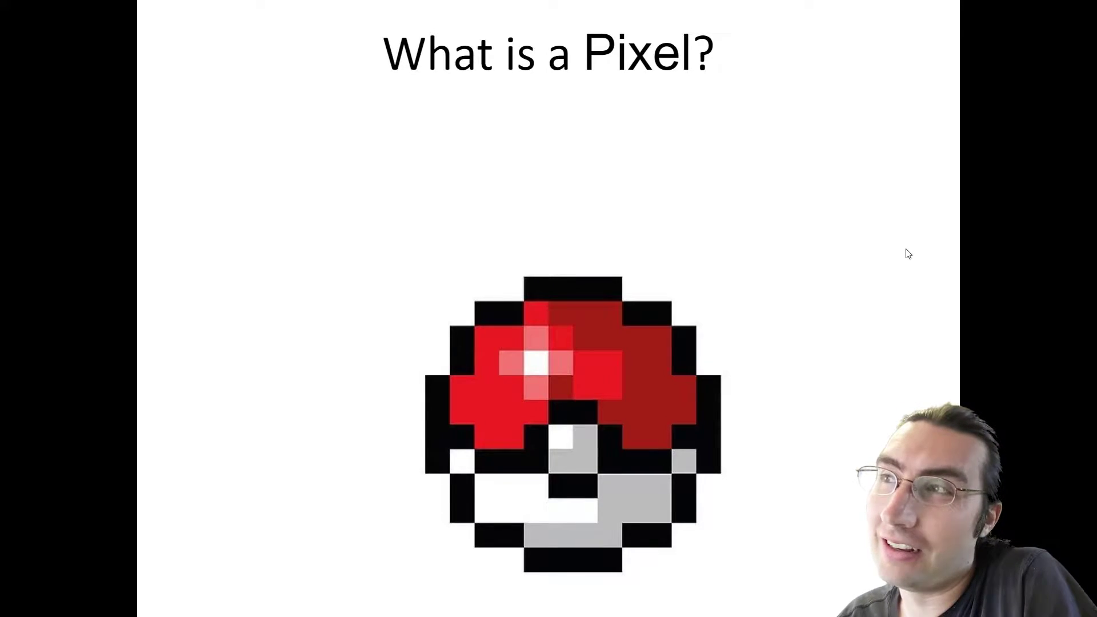
Step: Reveal the pixel definition, the amount-of-pixels line and its answer, Resolution, then reach Old vs New
{"action": "left_click", "coordinate": [903, 245]}
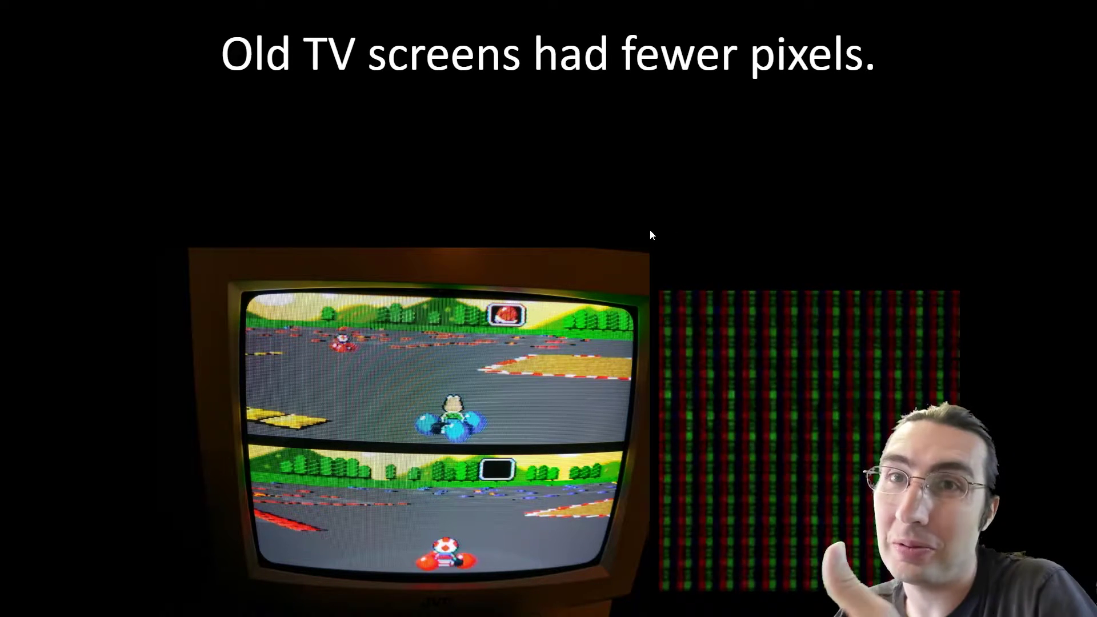
{"action": "left_click", "coordinate": [669, 251]}
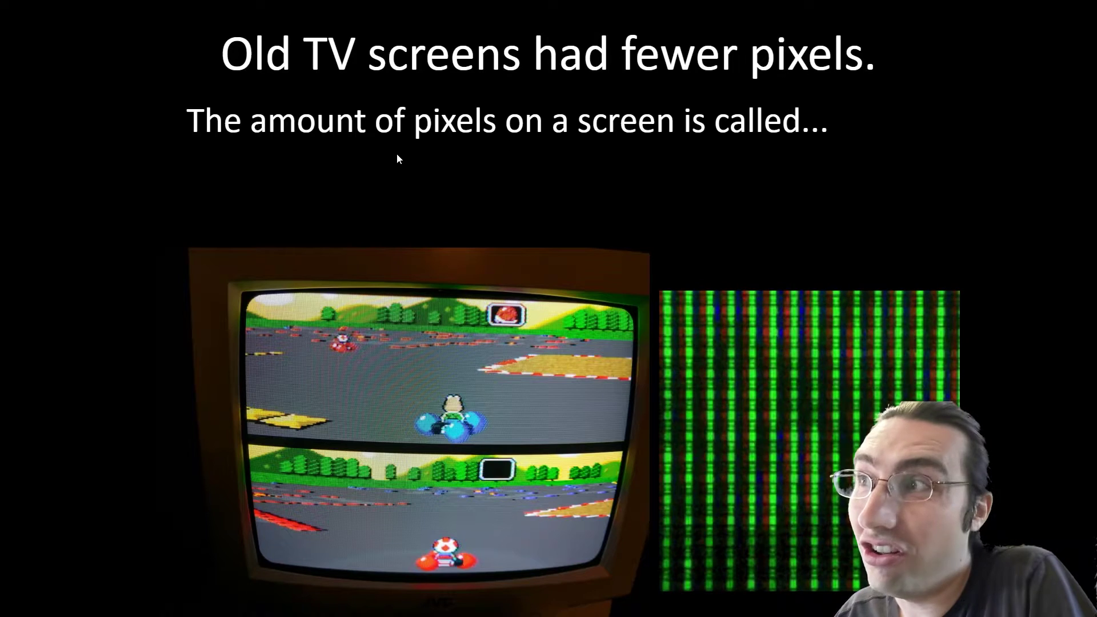
{"action": "left_click", "coordinate": [397, 155]}
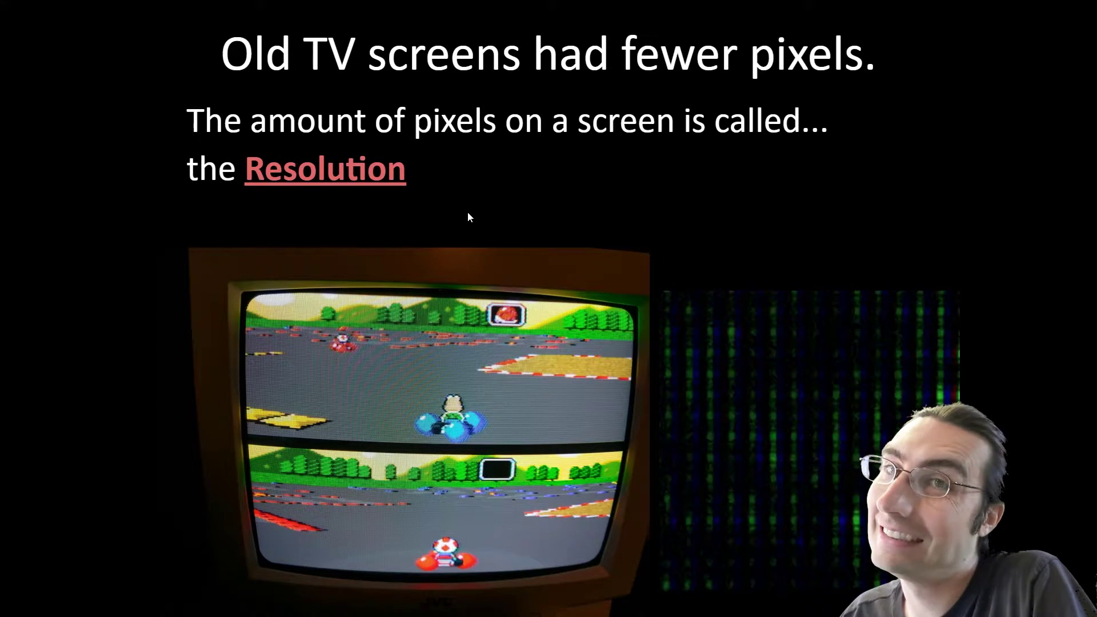
{"action": "left_click", "coordinate": [467, 210]}
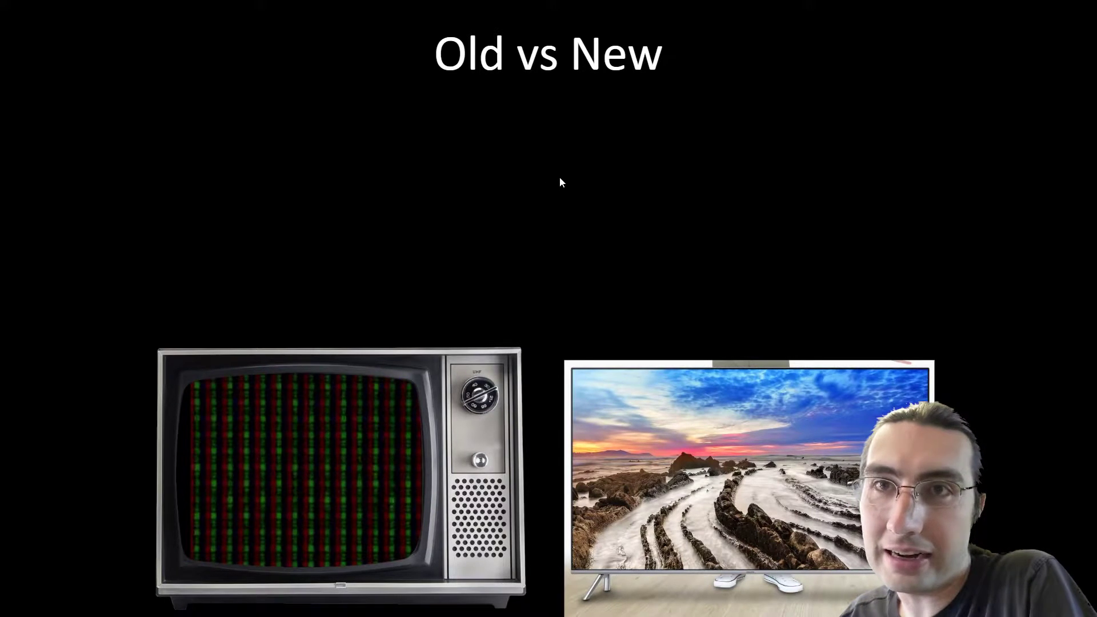
Step: Show the old TV's 720 x 480 = 345,600 pixels, then the new TV's 4096 x 2160 lines
{"action": "left_click", "coordinate": [588, 147]}
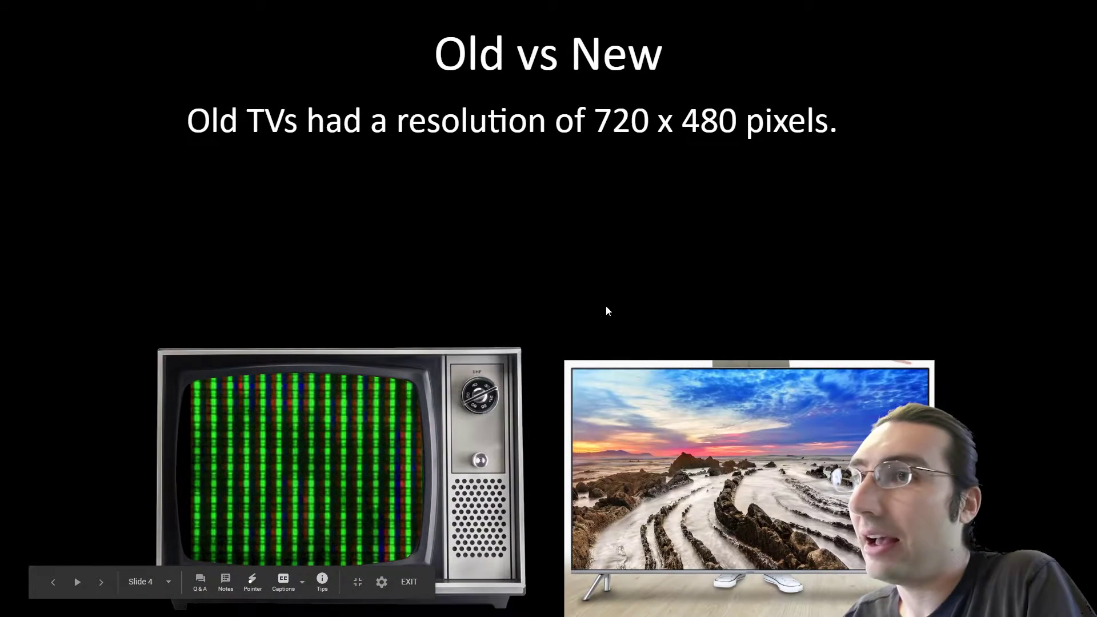
{"action": "left_click", "coordinate": [489, 173]}
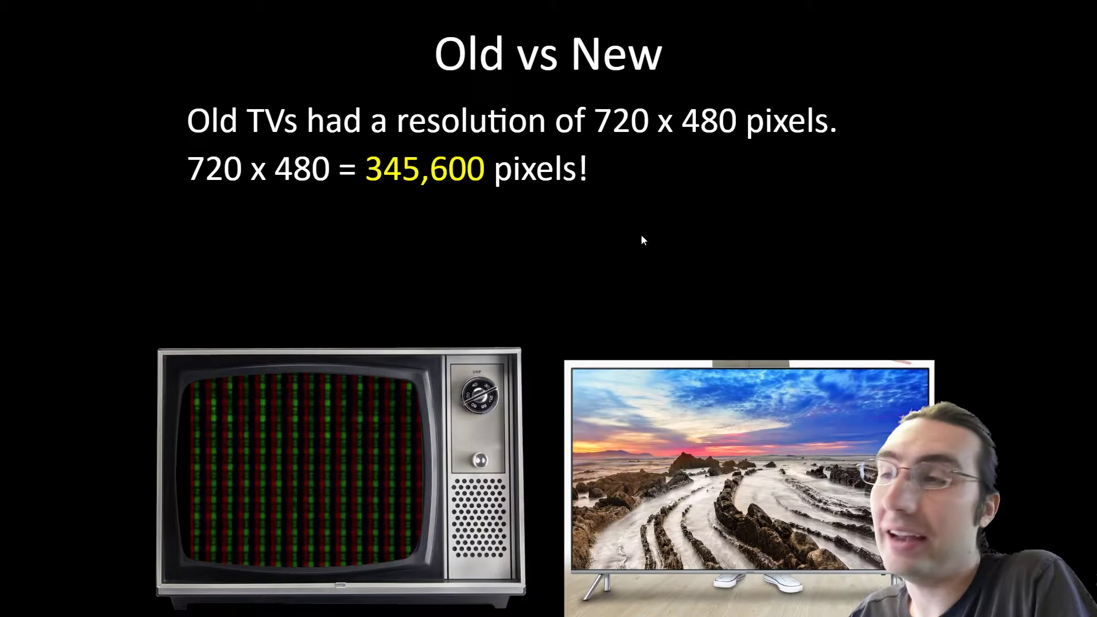
{"action": "left_click", "coordinate": [607, 241]}
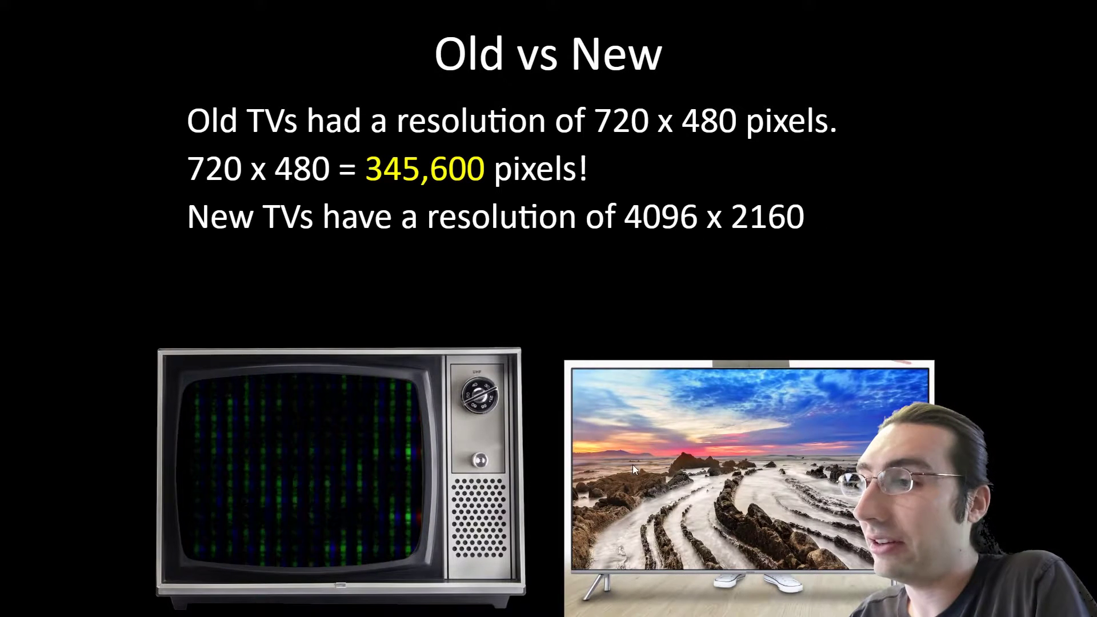
{"action": "left_click", "coordinate": [692, 366]}
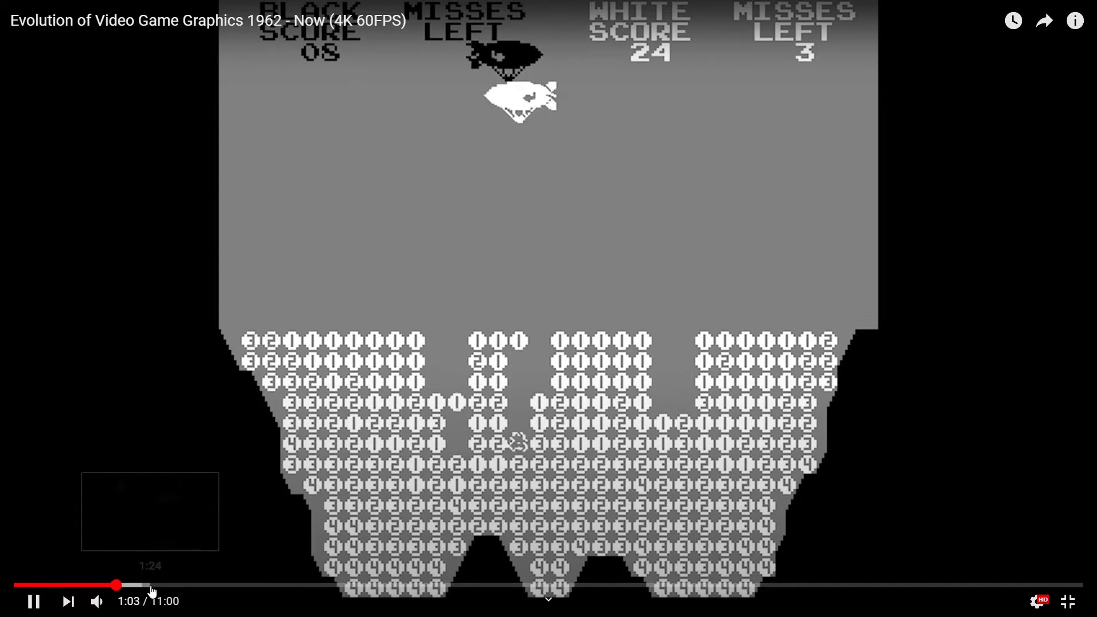
Step: Seek the graphics-history video forward past Pole Position and the Duck Hunt era to about 3:06
{"action": "left_click", "coordinate": [144, 585]}
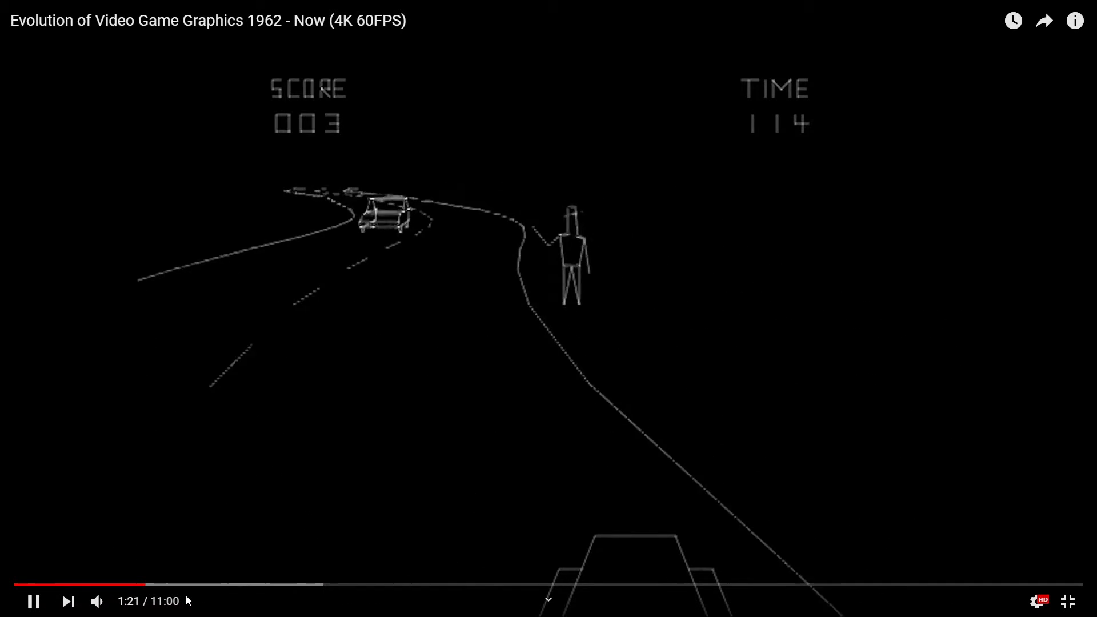
{"action": "left_click", "coordinate": [203, 584]}
{"action": "left_click", "coordinate": [221, 586]}
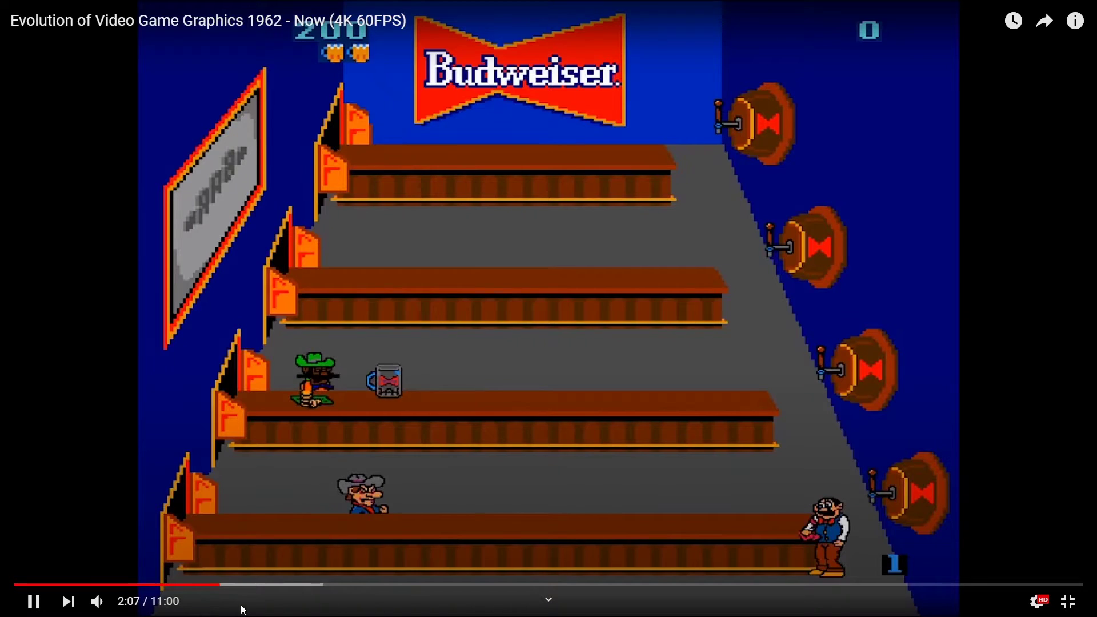
{"action": "left_click", "coordinate": [239, 586]}
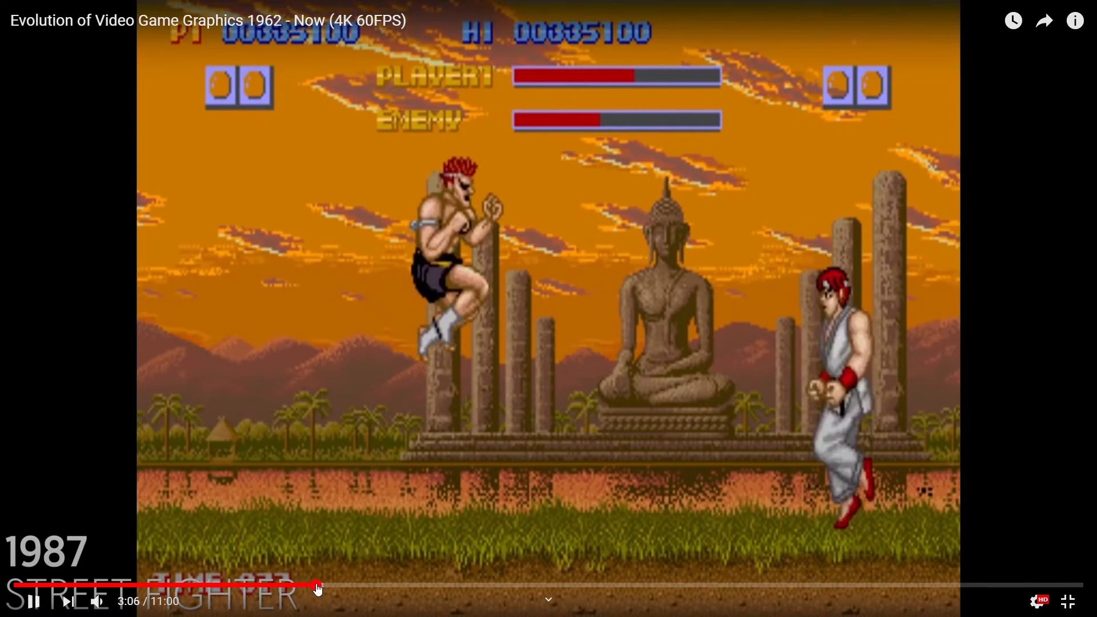
{"action": "left_click", "coordinate": [316, 585]}
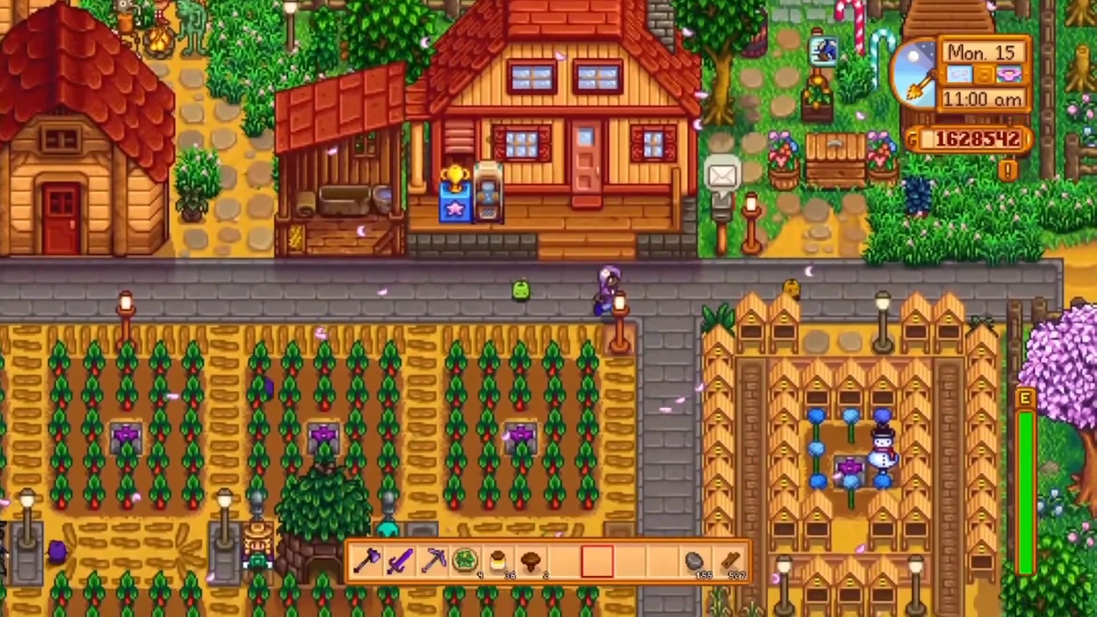
Step: Build the sprite from dark silhouette to lineart, colours and shading, then advance to the Today... slide
{"action": "key", "text": "d"}
{"action": "key", "text": "s"}
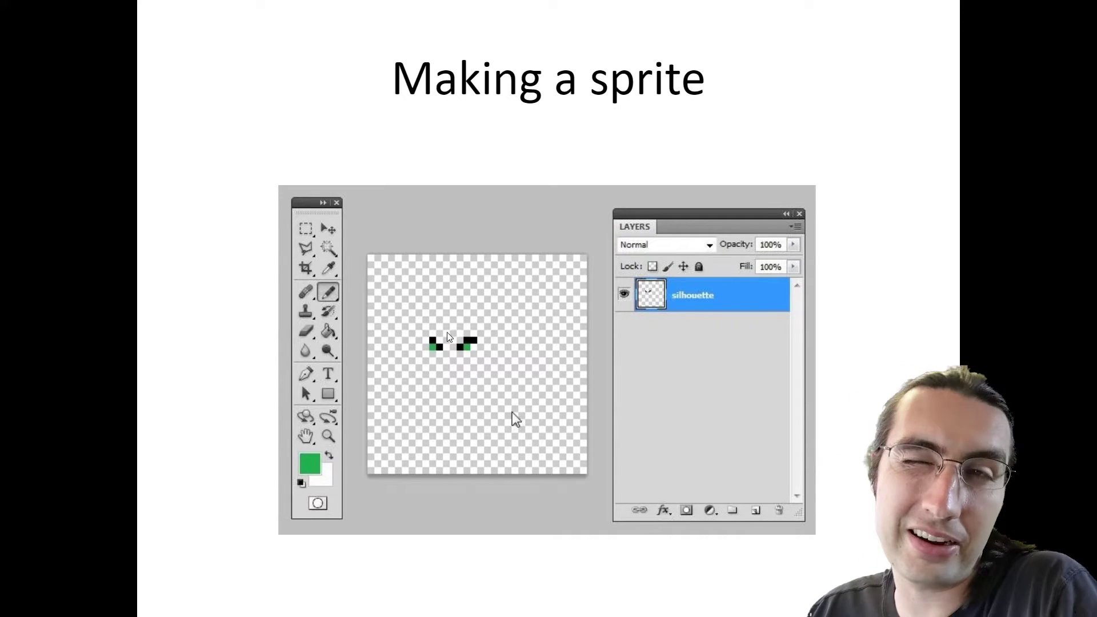
{"action": "left_click", "coordinate": [452, 364]}
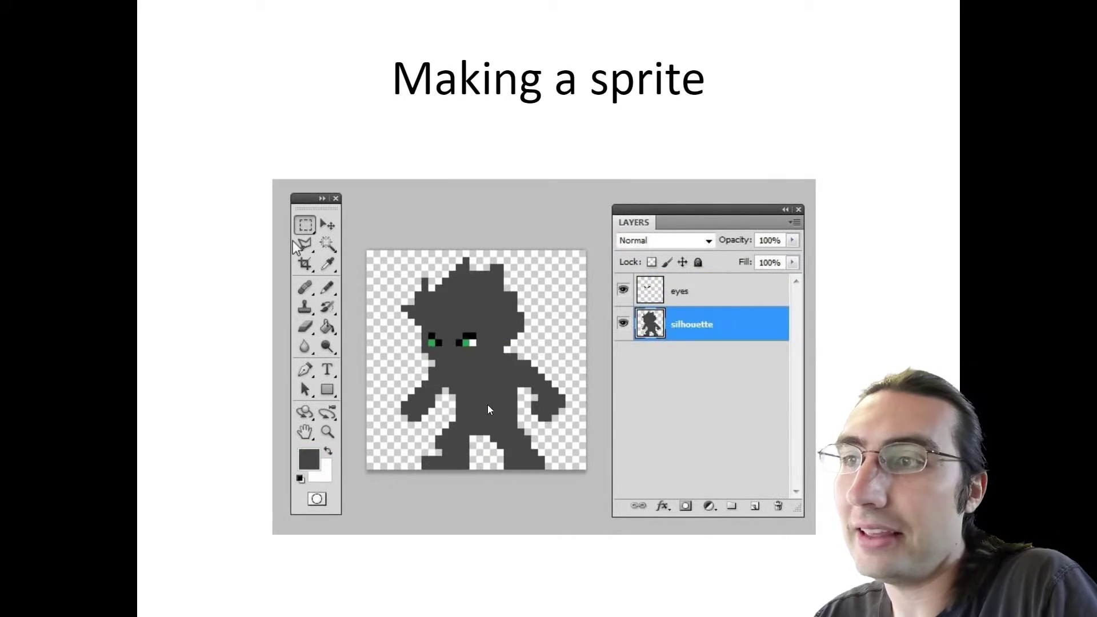
{"action": "left_click", "coordinate": [591, 428]}
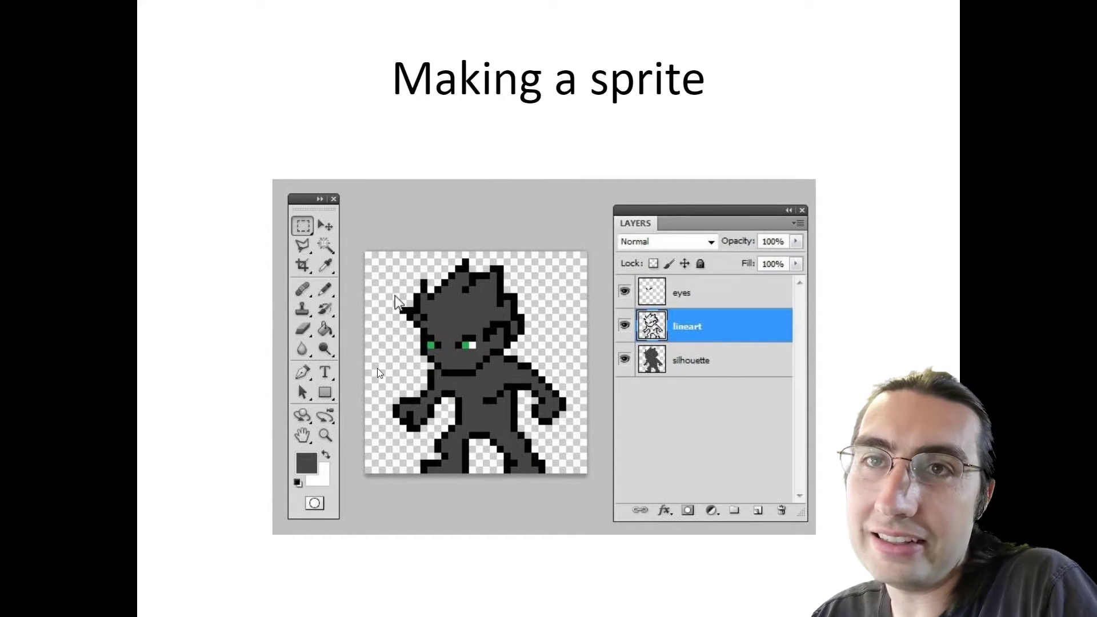
{"action": "left_click", "coordinate": [535, 378]}
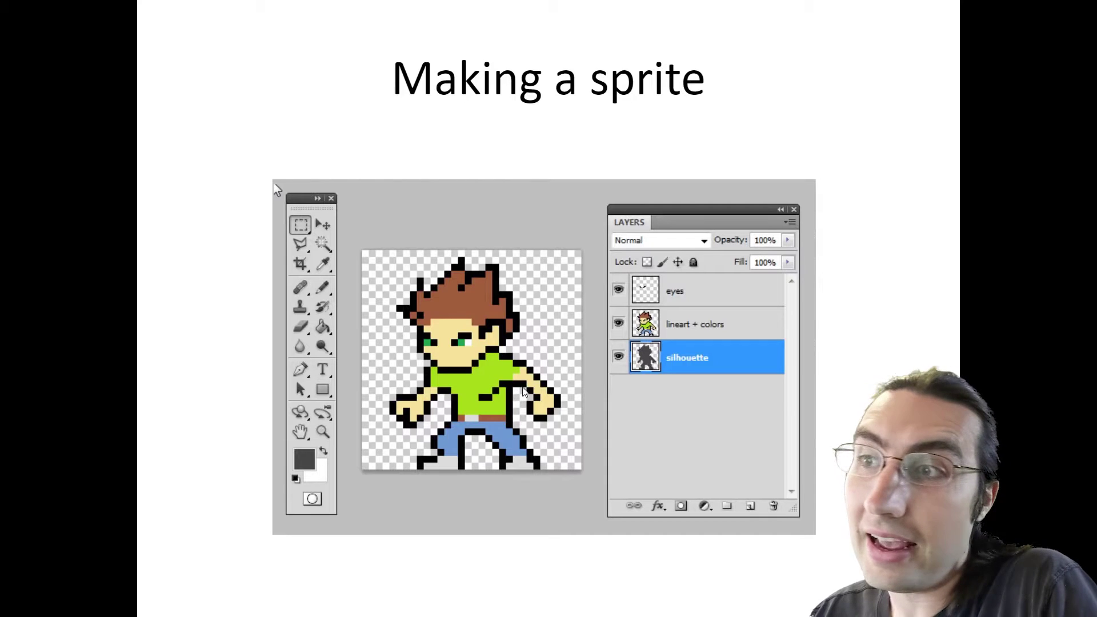
{"action": "left_click", "coordinate": [526, 370]}
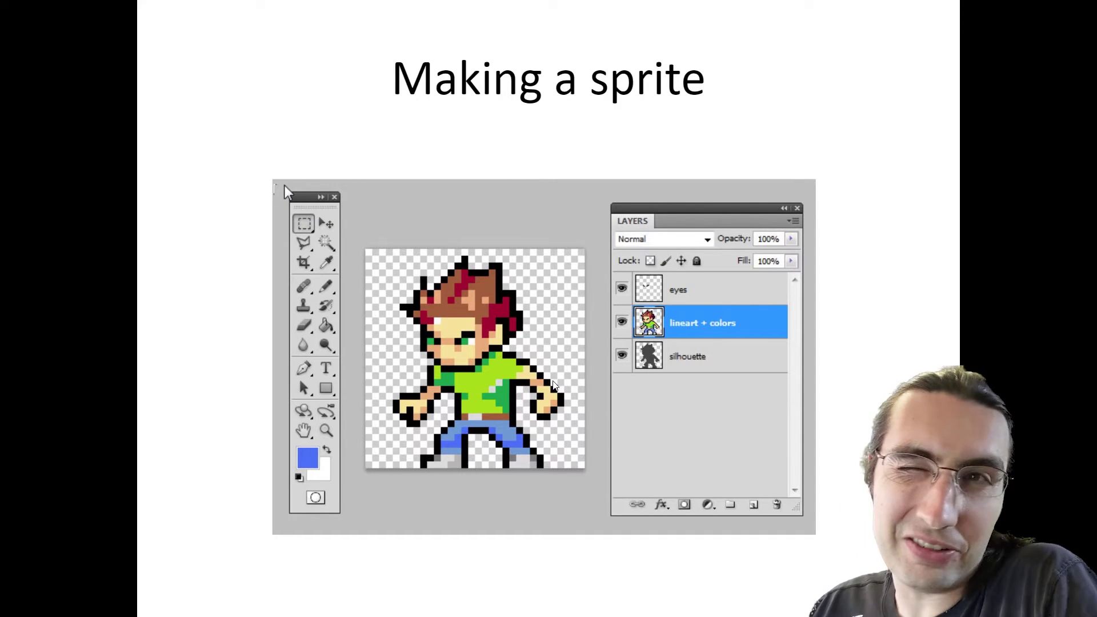
{"action": "left_click", "coordinate": [579, 311]}
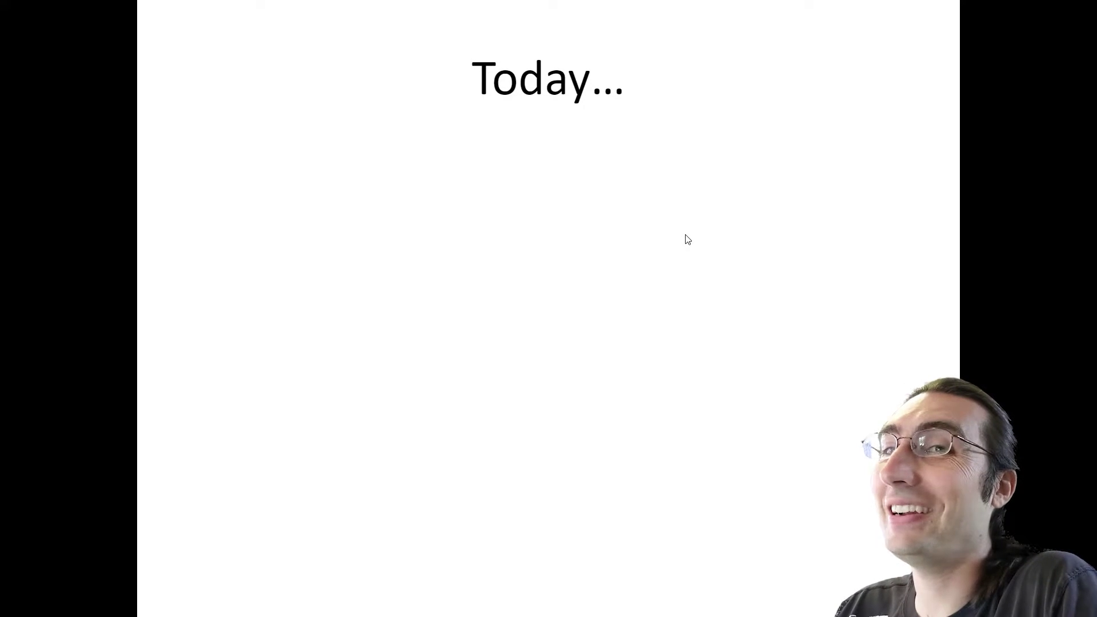
Step: Reveal the Piskel art! bullet with the pixel Godzilla, then two more example sprites
{"action": "left_click", "coordinate": [737, 195]}
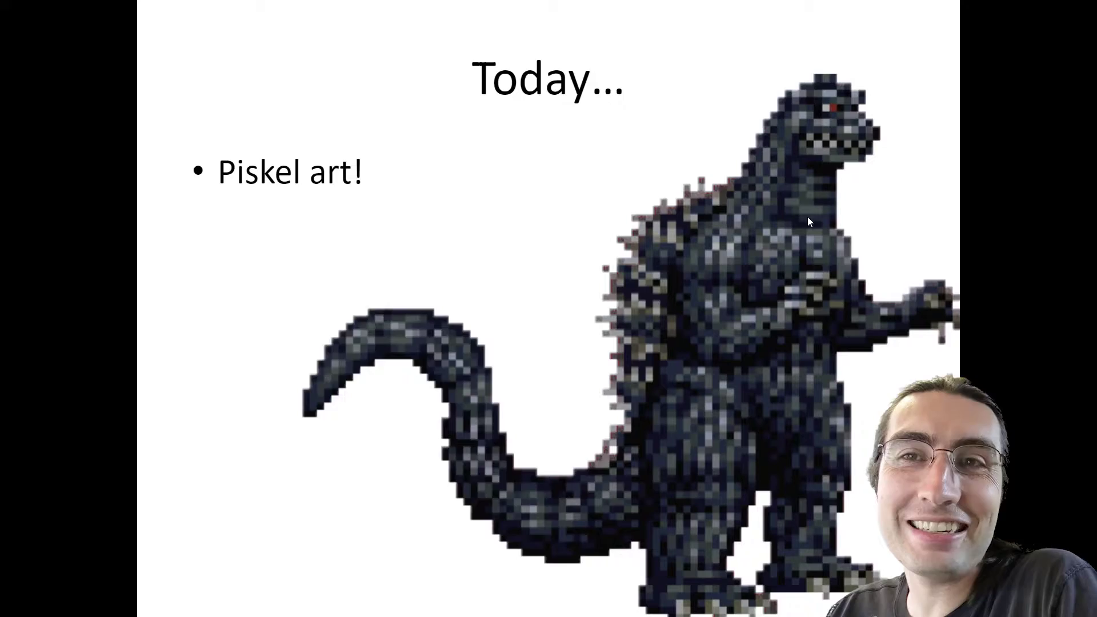
{"action": "left_click", "coordinate": [720, 234]}
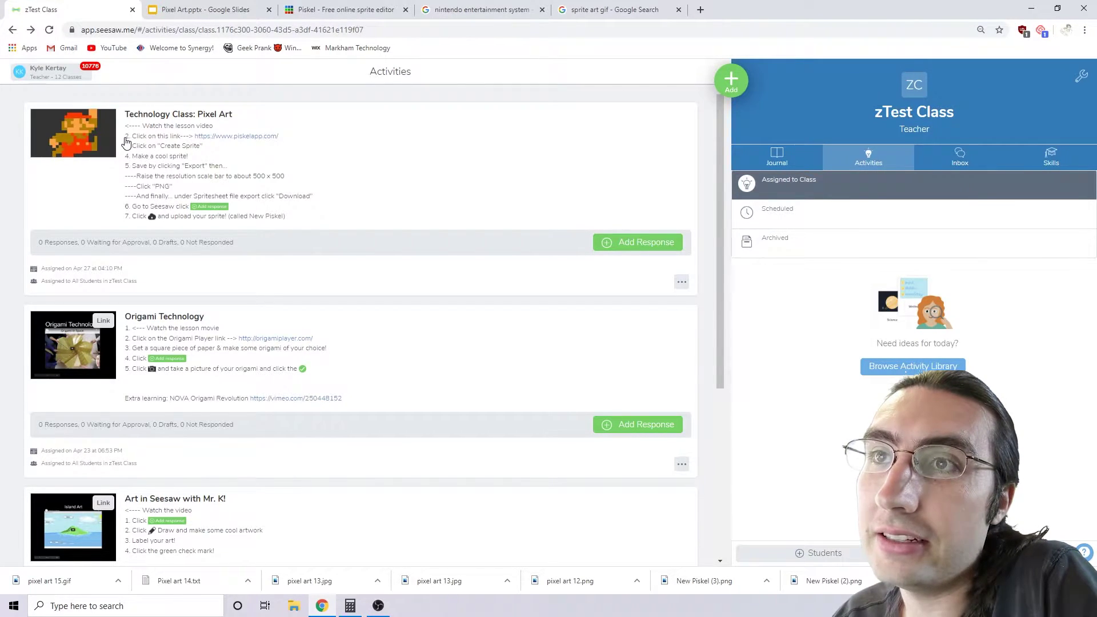
Step: Open the Technology Class: Pixel Art activity and follow its piskelapp.com link
{"action": "left_click", "coordinate": [193, 144]}
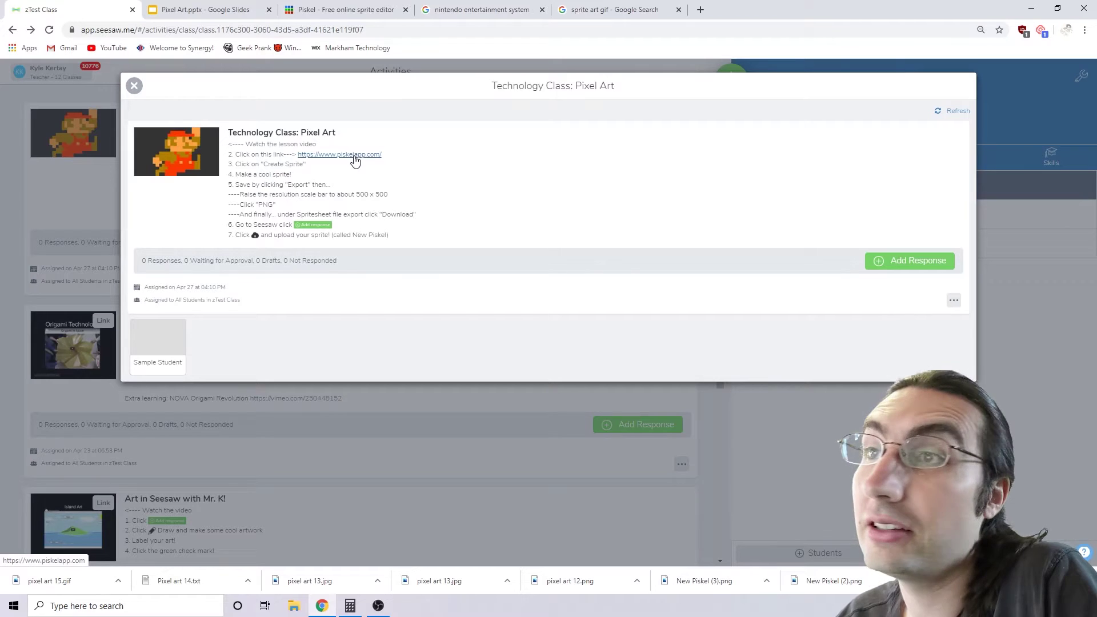
{"action": "left_click", "coordinate": [355, 159]}
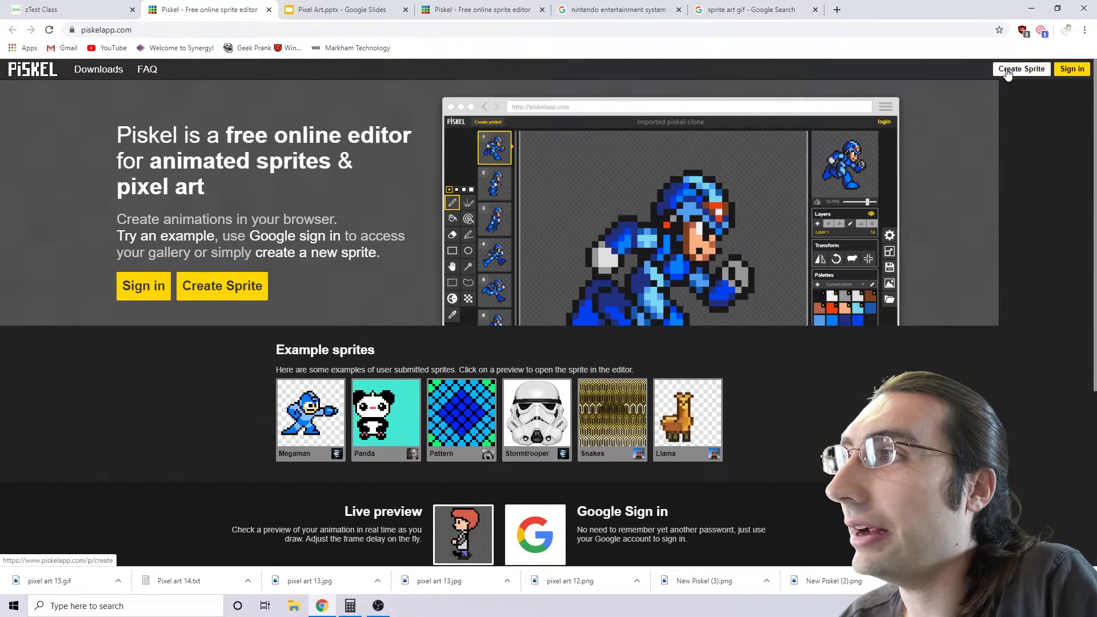
Step: Create a new sprite, sketch a practice black blob outline, and undo it back to a blank canvas
{"action": "left_click", "coordinate": [239, 287]}
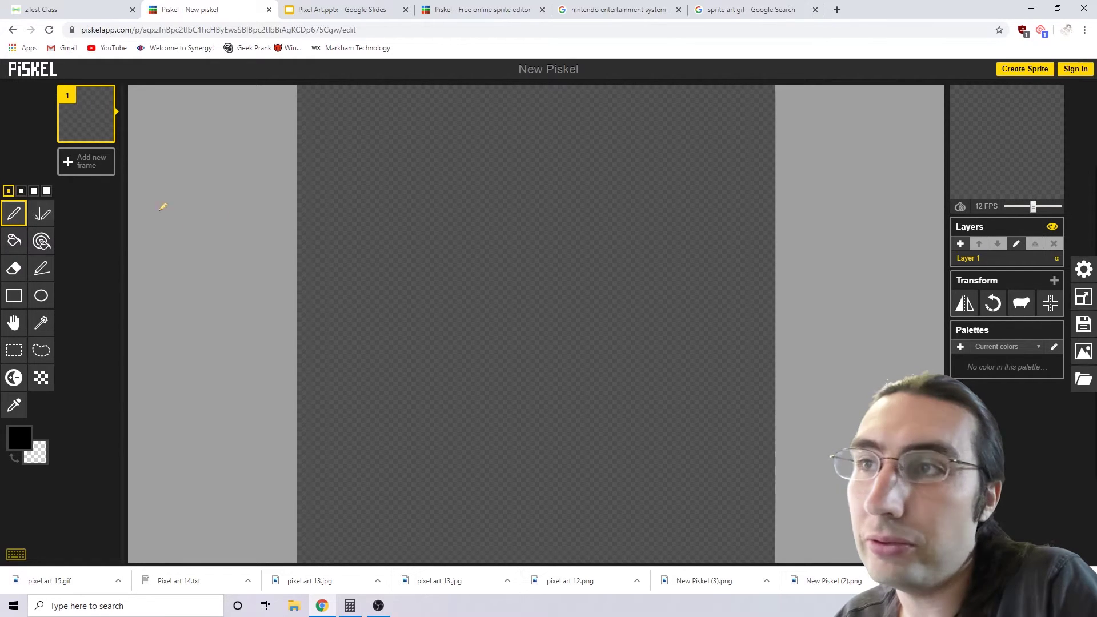
{"action": "mouse_move", "coordinate": [429, 277]}
{"action": "left_mouse_down"}
{"action": "mouse_move", "coordinate": [435, 239]}
{"action": "mouse_move", "coordinate": [453, 221]}
{"action": "mouse_move", "coordinate": [511, 215]}
{"action": "mouse_move", "coordinate": [554, 185]}
{"action": "left_mouse_up"}
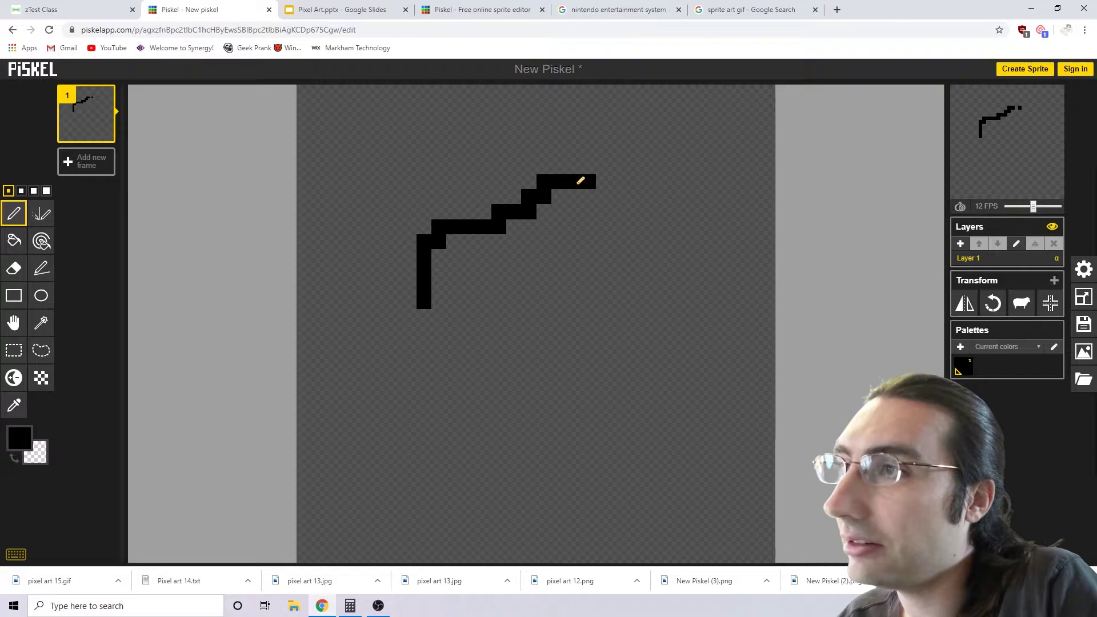
{"action": "mouse_move", "coordinate": [665, 266]}
{"action": "left_mouse_down"}
{"action": "mouse_move", "coordinate": [650, 333]}
{"action": "mouse_move", "coordinate": [474, 312]}
{"action": "mouse_move", "coordinate": [549, 316]}
{"action": "mouse_move", "coordinate": [506, 261]}
{"action": "left_mouse_up"}
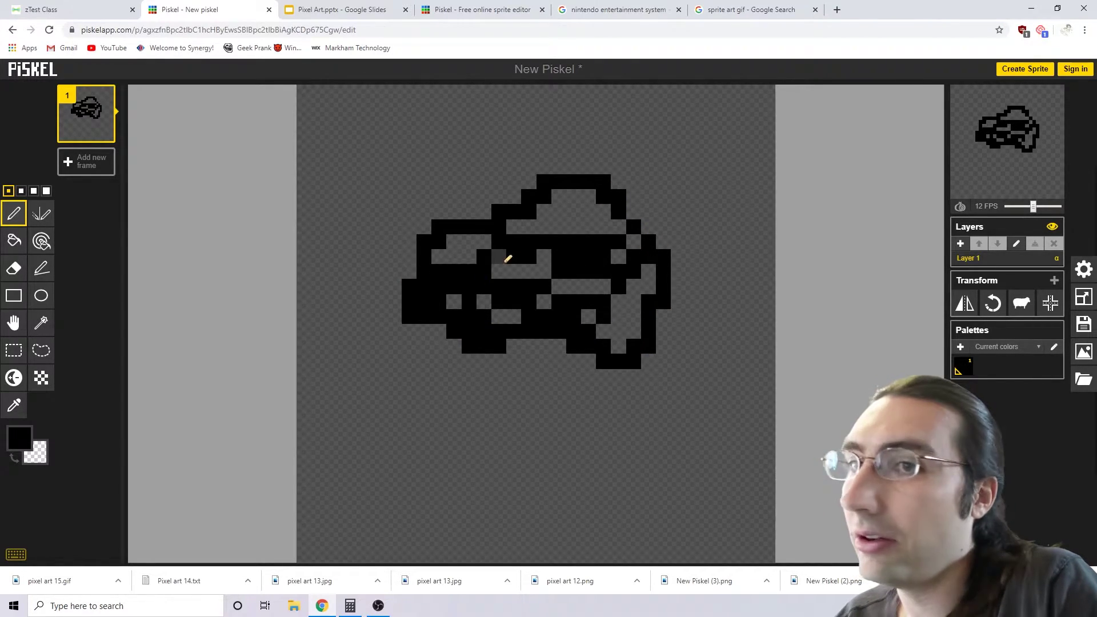
{"action": "key", "text": "ctrl+z"}
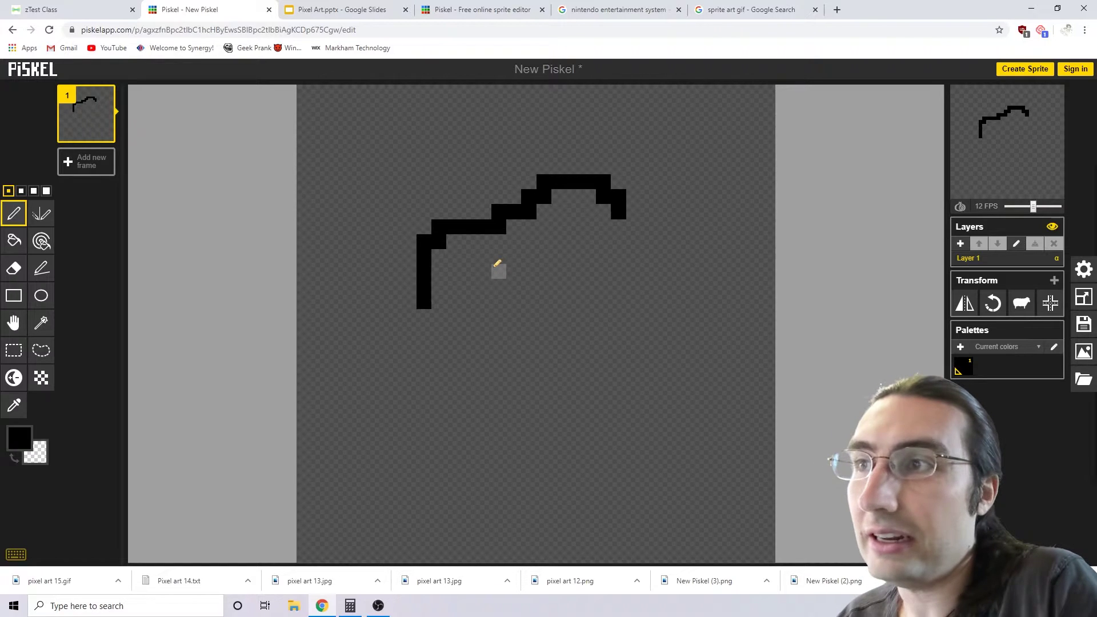
{"action": "key", "text": "ctrl+z"}
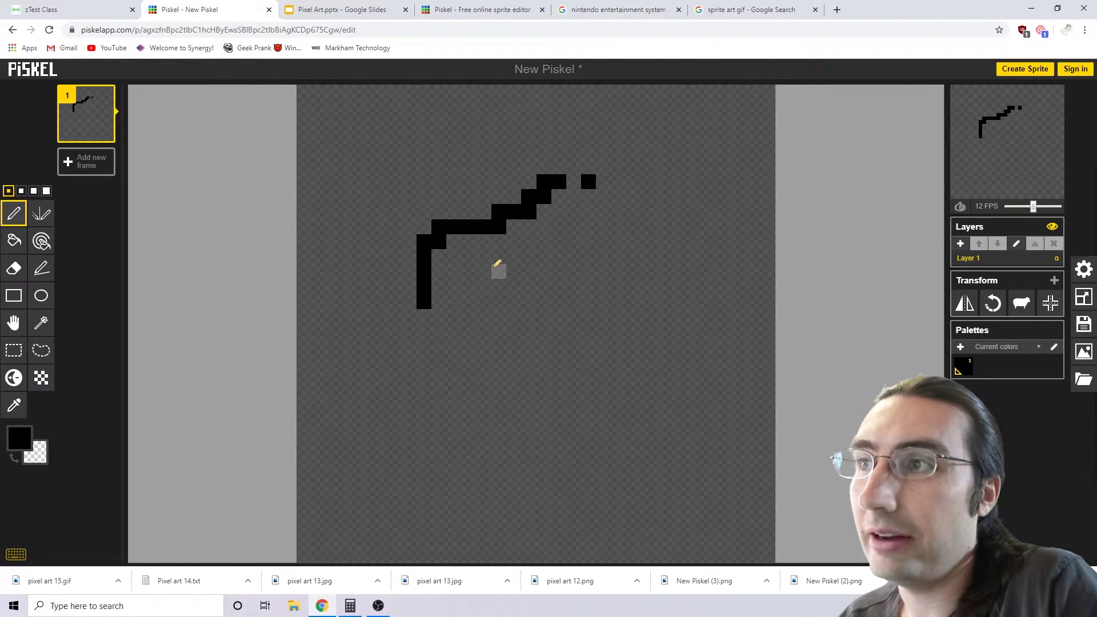
{"action": "key", "text": "ctrl+z"}
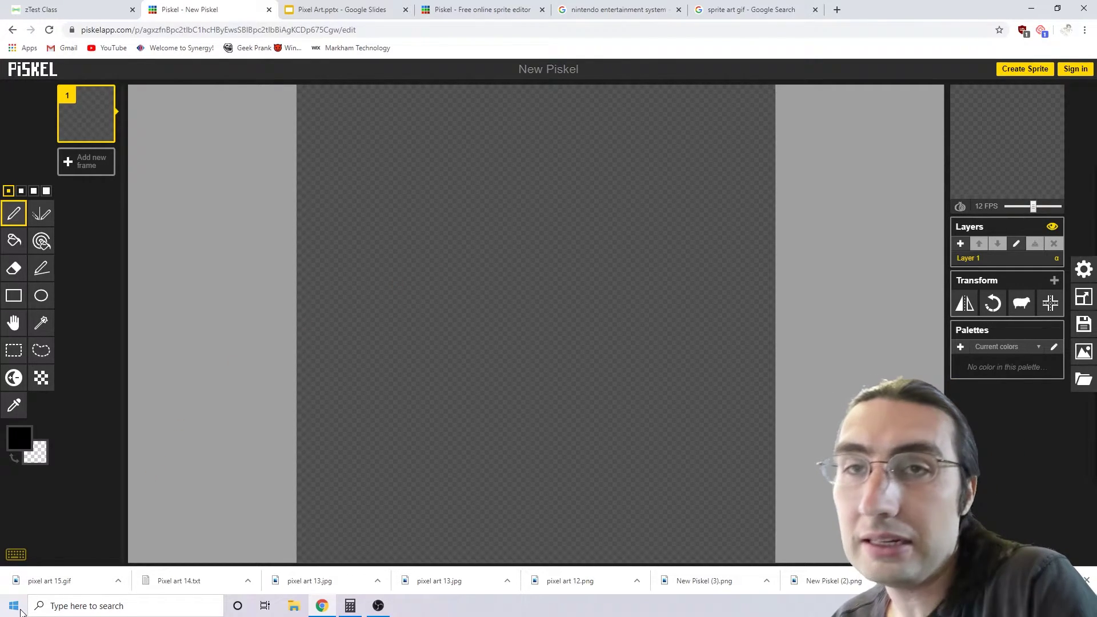
Step: Bring up the on-screen keyboard and undo a black pixel blob using its Ctrl+Z
{"action": "key", "text": "ctrl+super+o"}
{"action": "mouse_move", "coordinate": [453, 421]}
{"action": "left_mouse_down"}
{"action": "mouse_move", "coordinate": [503, 451]}
{"action": "mouse_move", "coordinate": [522, 433]}
{"action": "mouse_move", "coordinate": [483, 465]}
{"action": "left_mouse_up"}
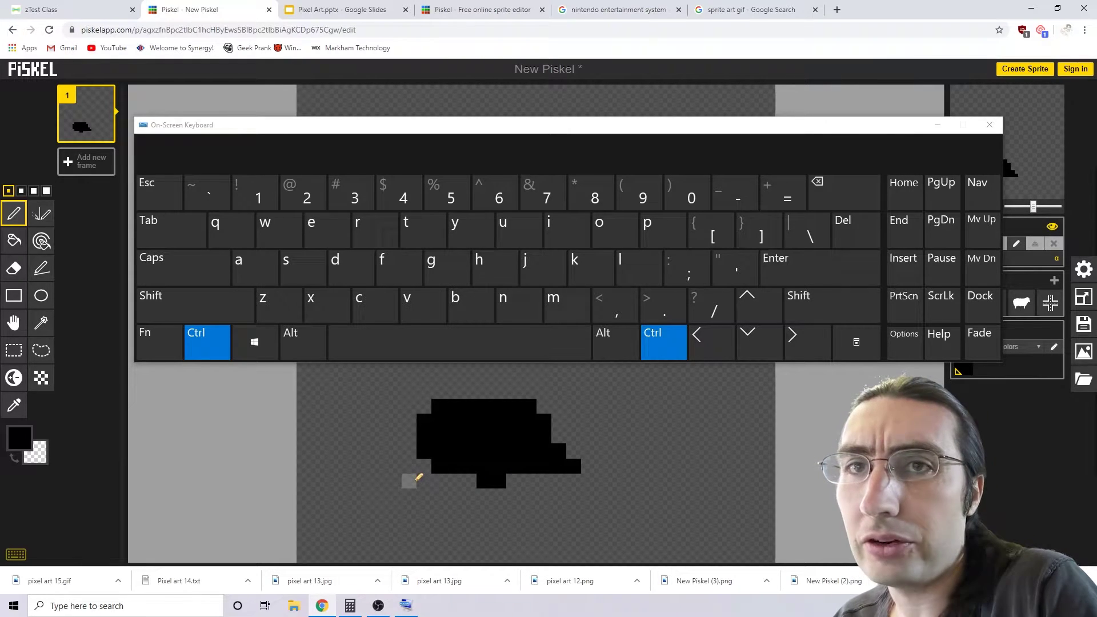
{"action": "left_click", "coordinate": [202, 354]}
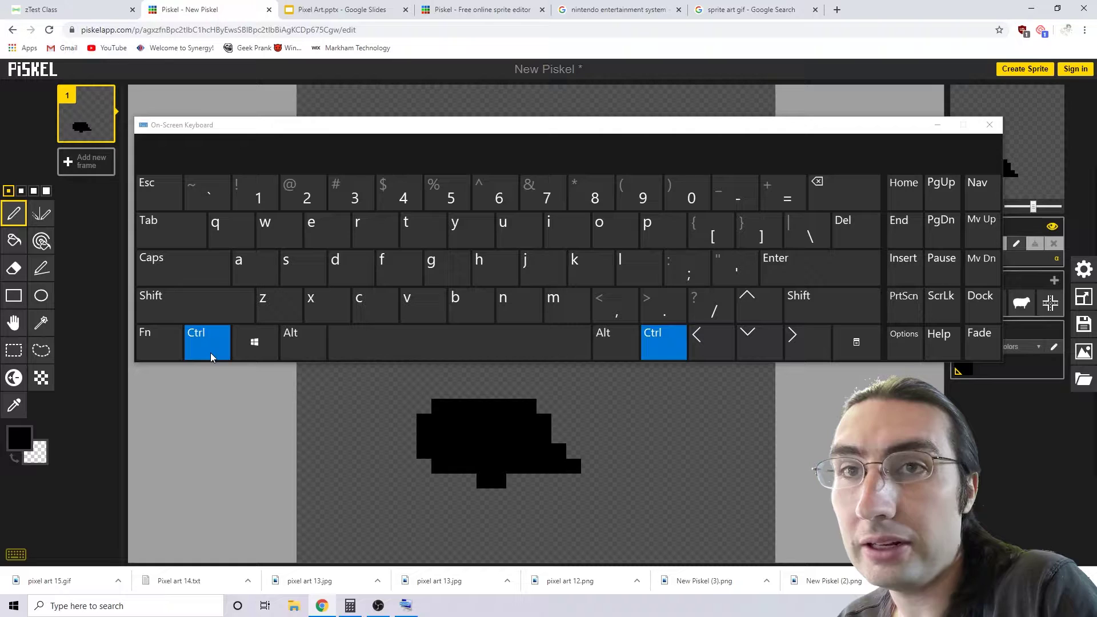
{"action": "left_click", "coordinate": [280, 307]}
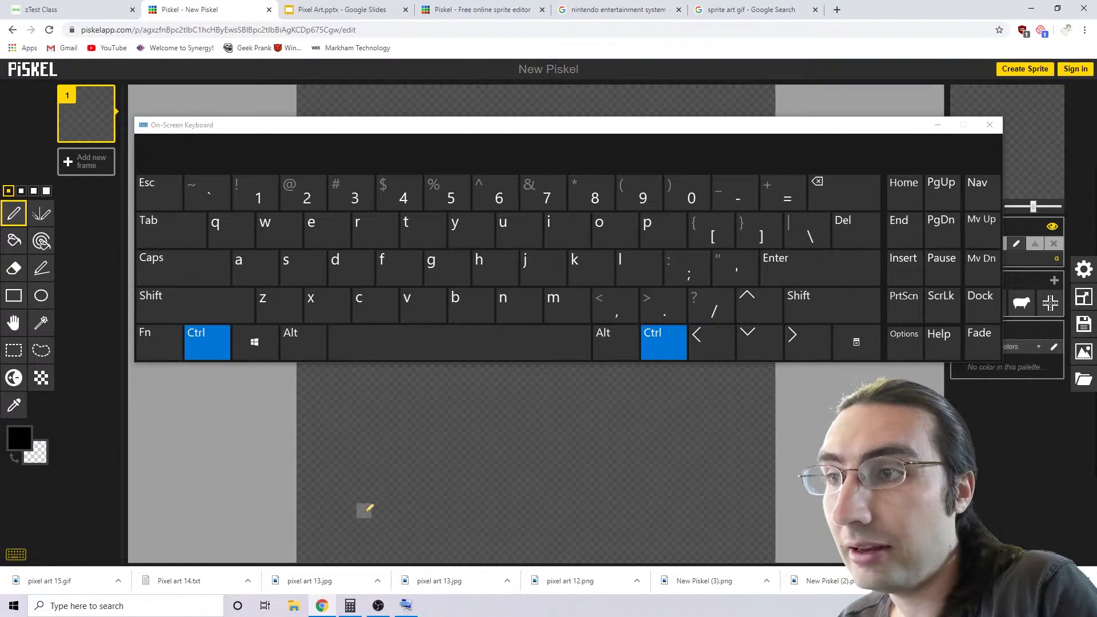
Step: Draw and undo two more black test strokes, then close the on-screen keyboard
{"action": "mouse_move", "coordinate": [421, 464]}
{"action": "left_mouse_down"}
{"action": "mouse_move", "coordinate": [494, 421]}
{"action": "mouse_move", "coordinate": [622, 452]}
{"action": "left_mouse_up"}
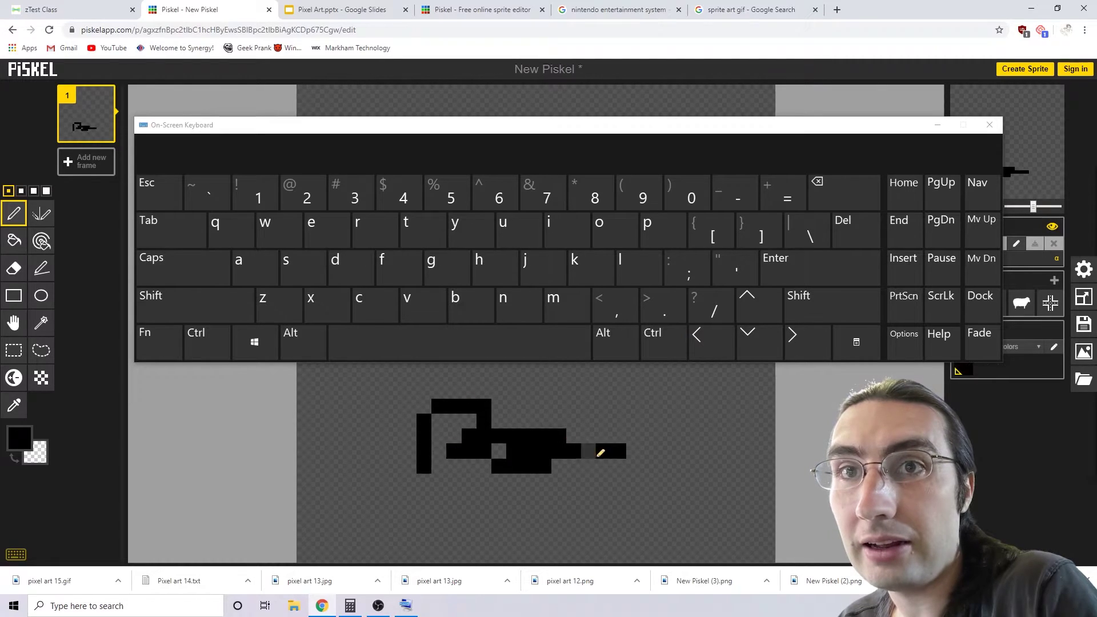
{"action": "key", "text": "ctrl+z"}
{"action": "mouse_move", "coordinate": [435, 448]}
{"action": "left_mouse_down"}
{"action": "mouse_move", "coordinate": [617, 461]}
{"action": "mouse_move", "coordinate": [547, 452]}
{"action": "mouse_move", "coordinate": [531, 436]}
{"action": "mouse_move", "coordinate": [514, 452]}
{"action": "left_mouse_up"}
{"action": "key", "text": "ctrl+z"}
{"action": "key", "text": "ctrl+z"}
{"action": "key", "text": "ctrl+z"}
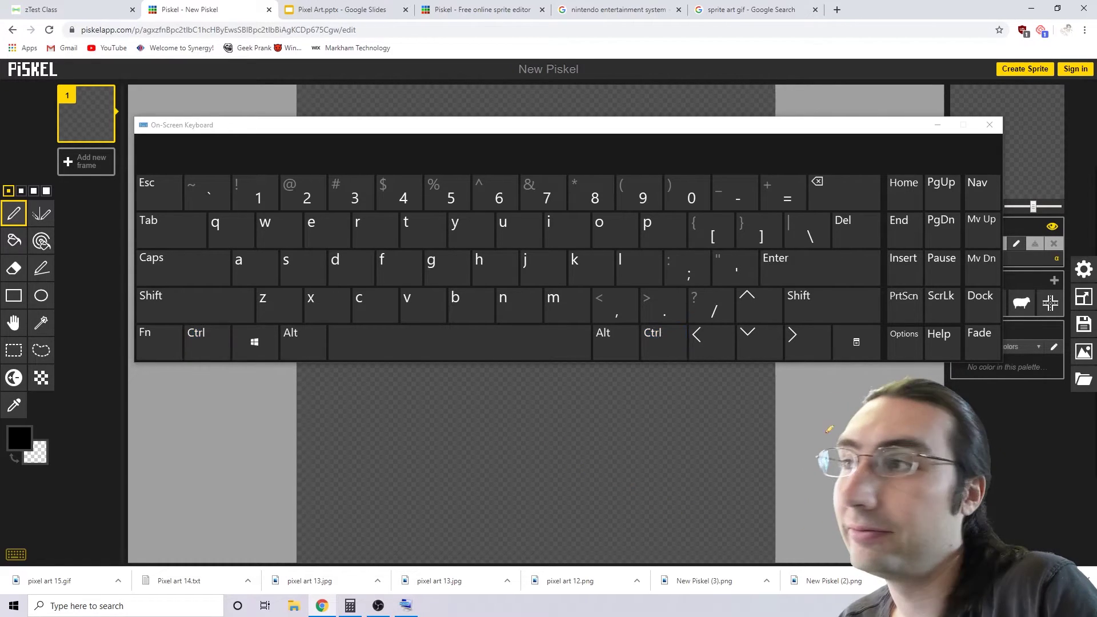
{"action": "left_click", "coordinate": [987, 130]}
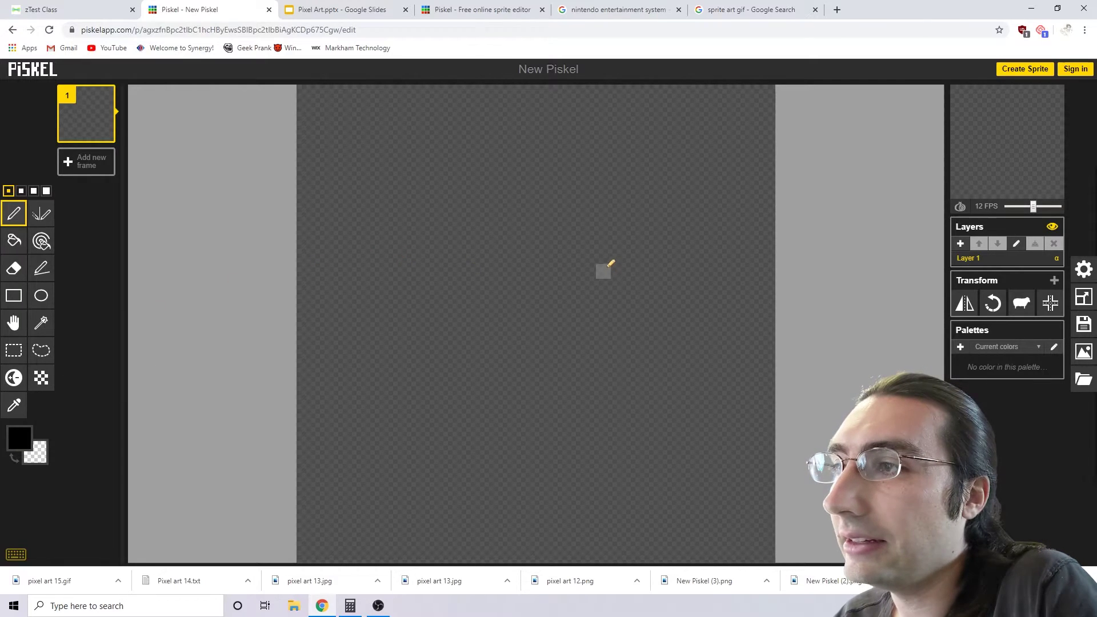
Step: Draw two 1x2-pixel black pupils side by side near the top centre of the canvas
{"action": "left_click_drag", "start_coordinate": [604, 256], "coordinate": [604, 241]}
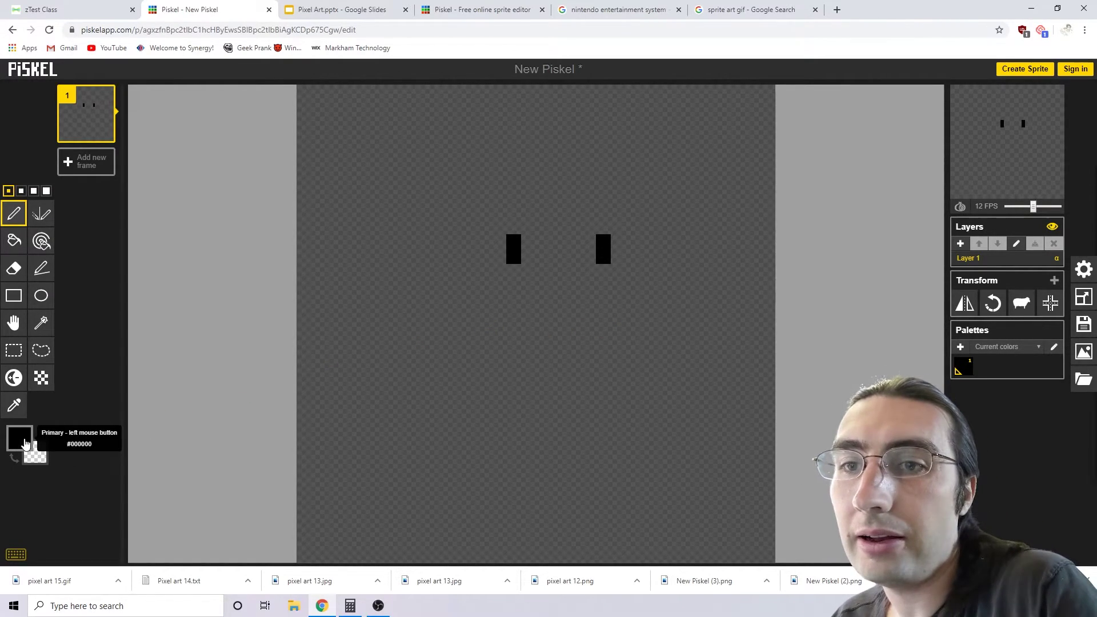
{"action": "key", "text": "ctrl"}
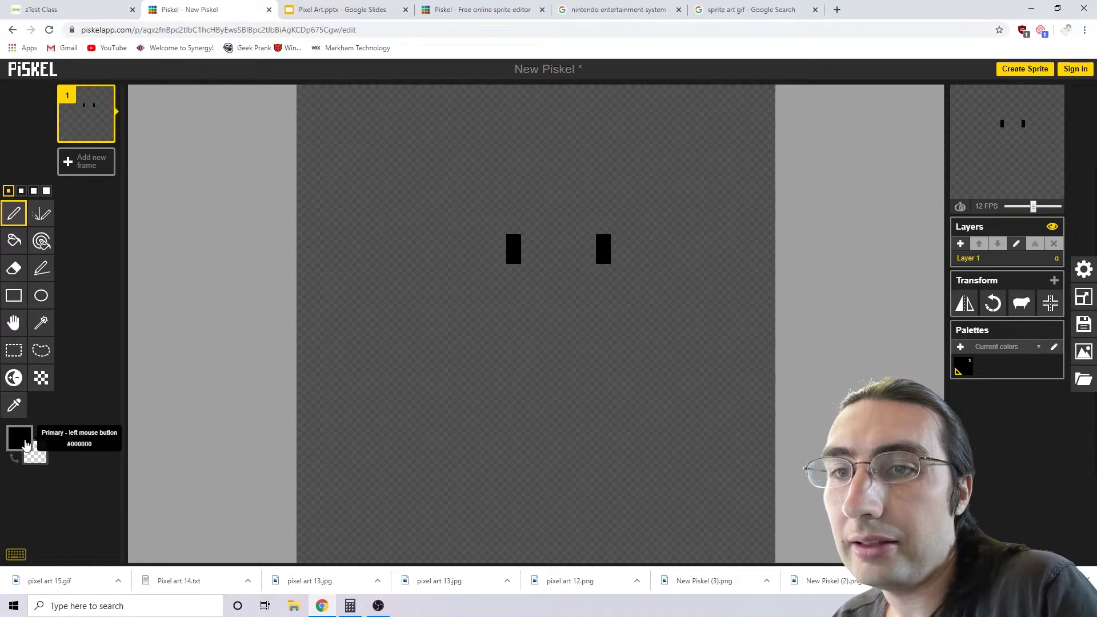
{"action": "key", "text": "ctrl"}
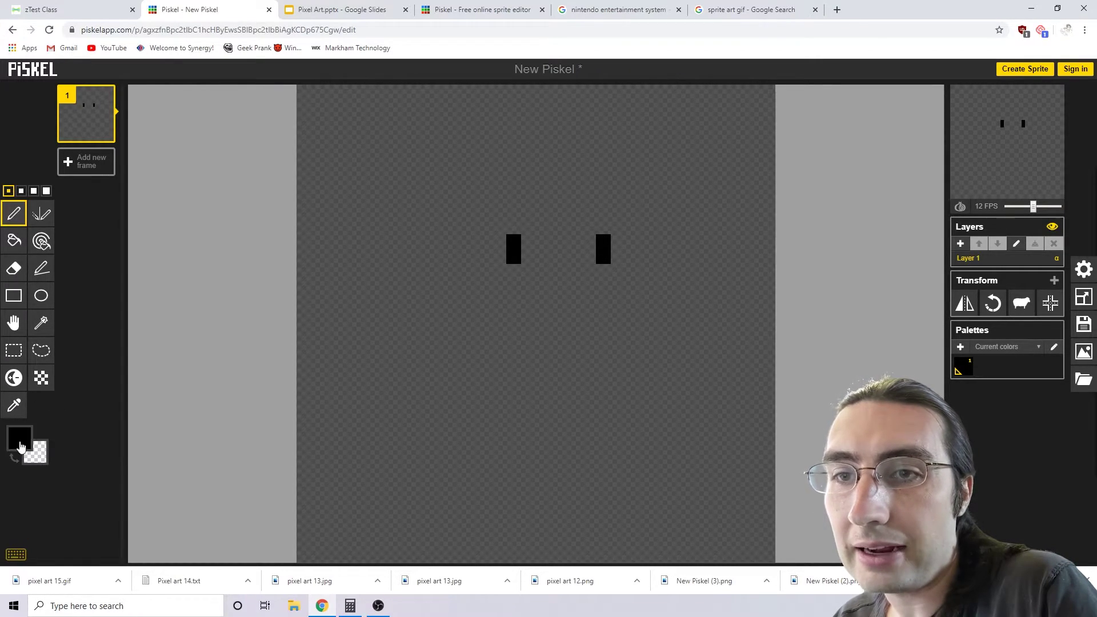
Step: Switch the primary colour to white and paint white pixels around the left pupil
{"action": "left_click", "coordinate": [27, 440]}
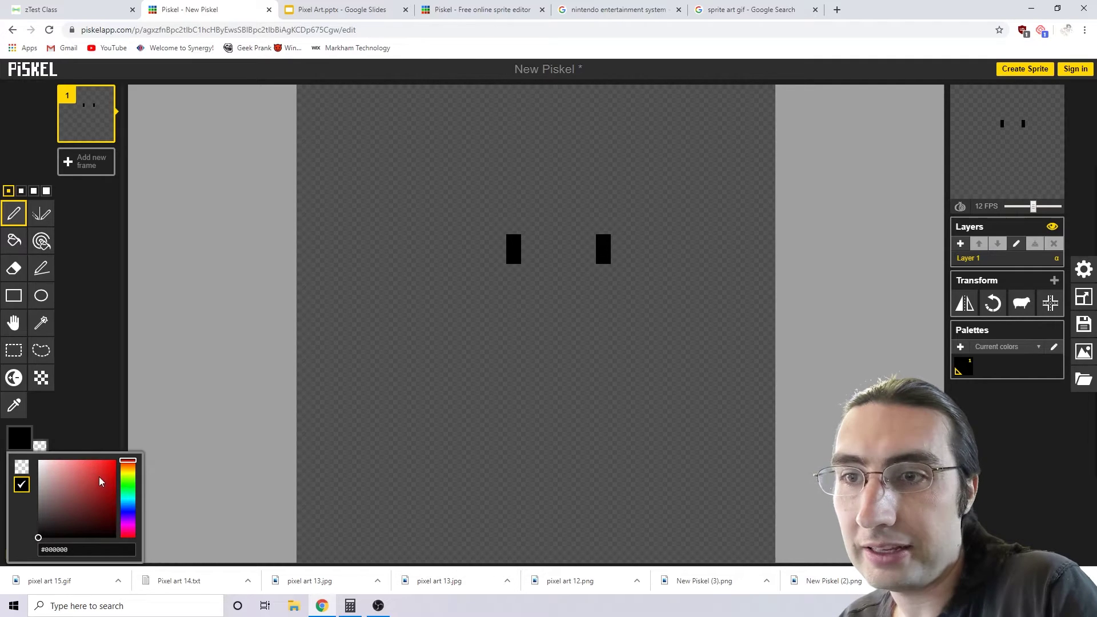
{"action": "left_click_drag", "start_coordinate": [75, 515], "coordinate": [27, 457]}
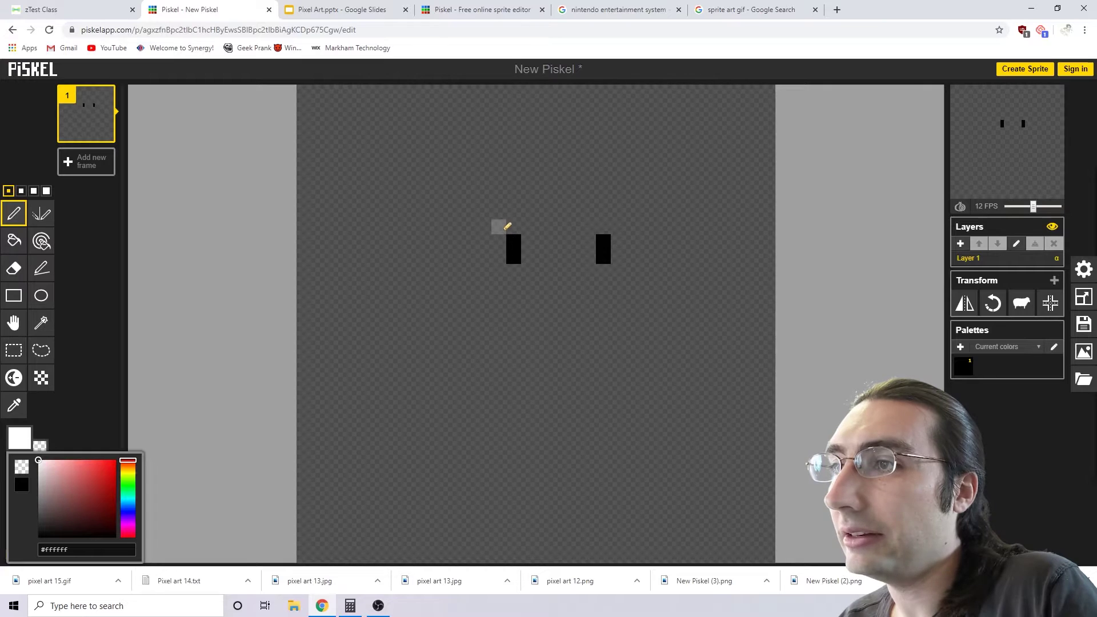
{"action": "left_click", "coordinate": [499, 227]}
{"action": "left_click", "coordinate": [501, 243]}
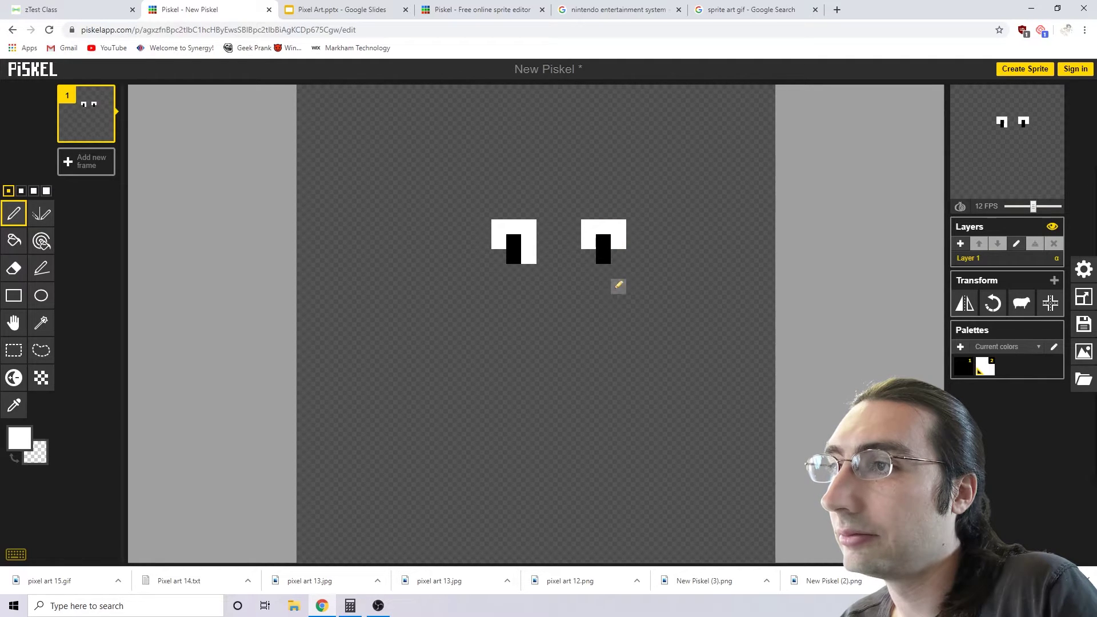
Step: Add more white around both pupils, undoing and erasing stray white pixels and columns
{"action": "left_click", "coordinate": [592, 252]}
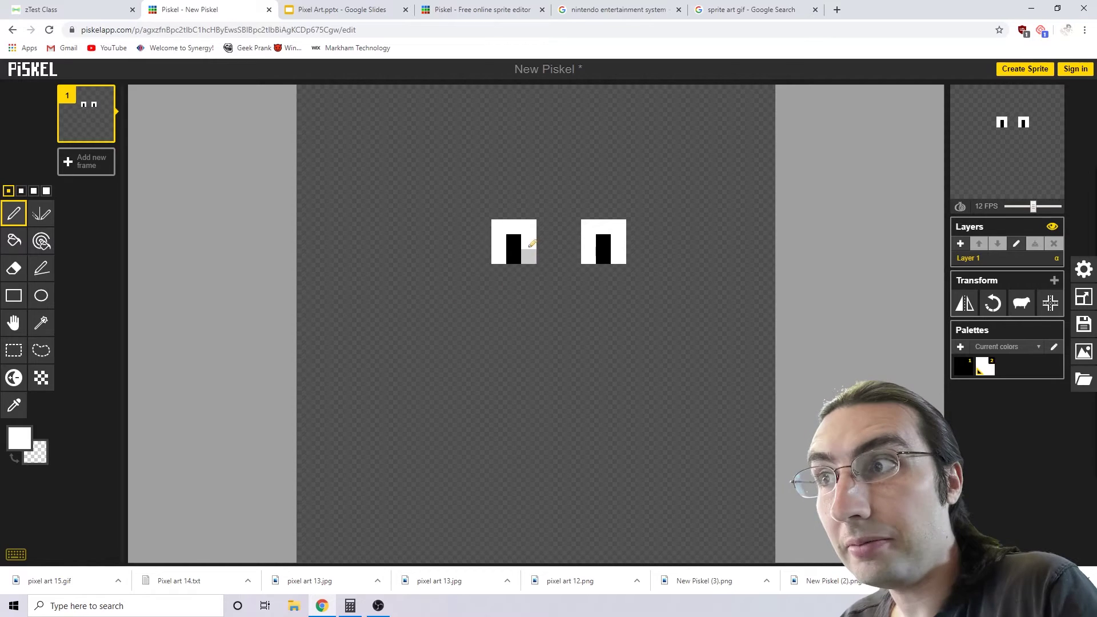
{"action": "left_click_drag", "start_coordinate": [513, 242], "coordinate": [522, 258]}
{"action": "key", "text": "ctrl+z"}
{"action": "left_click", "coordinate": [533, 207]}
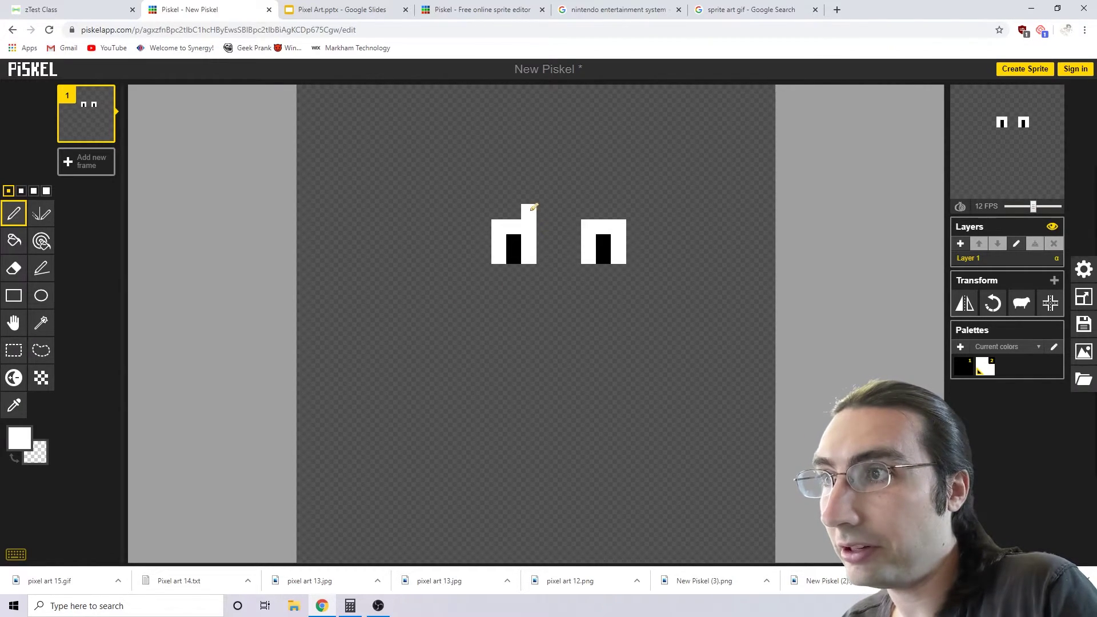
{"action": "right_click", "coordinate": [543, 272]}
{"action": "right_click", "coordinate": [528, 211]}
{"action": "left_click_drag", "start_coordinate": [528, 224], "coordinate": [528, 260]}
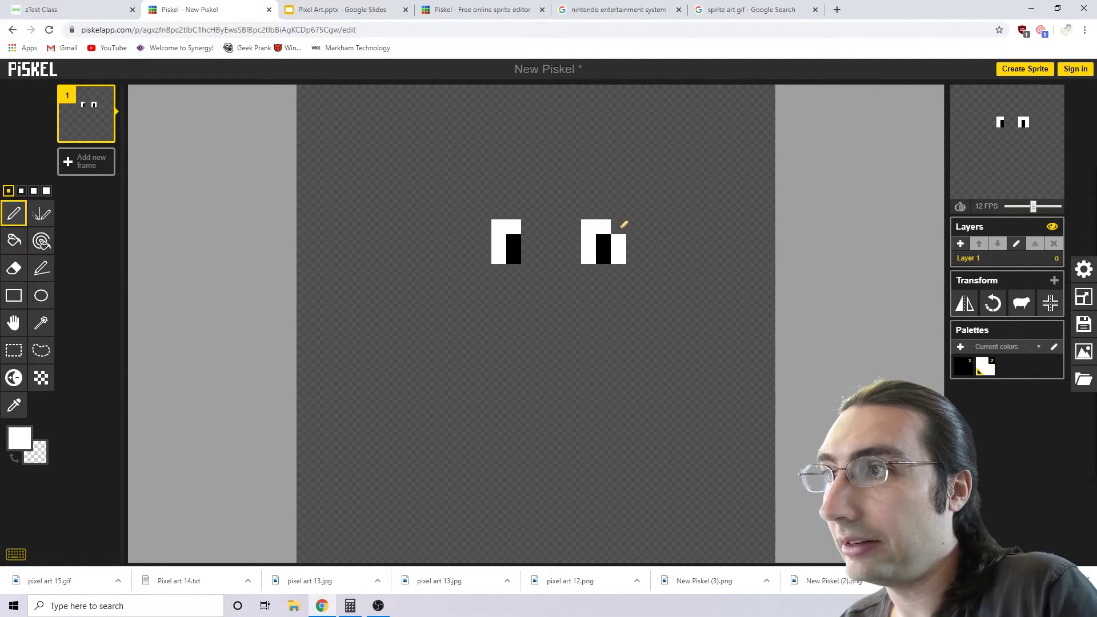
{"action": "left_click_drag", "start_coordinate": [618, 225], "coordinate": [618, 260]}
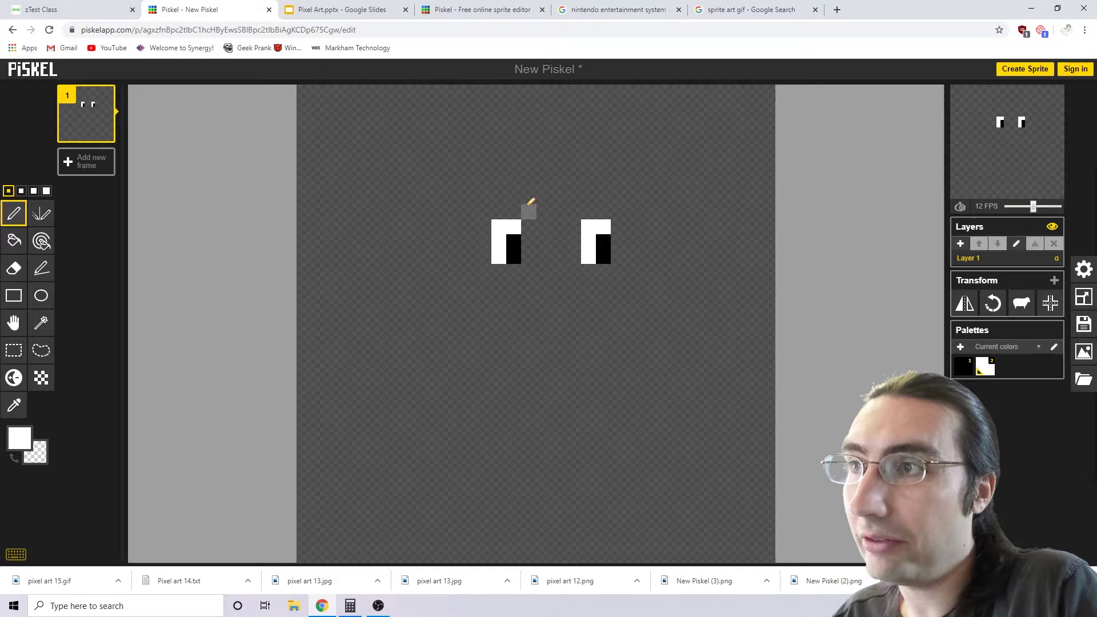
Step: Trial-erase part of the right eye, undo it, and open the primary colour picker
{"action": "mouse_move", "coordinate": [611, 254]}
{"action": "left_mouse_down"}
{"action": "mouse_move", "coordinate": [589, 288]}
{"action": "mouse_move", "coordinate": [537, 241]}
{"action": "mouse_move", "coordinate": [513, 256]}
{"action": "left_mouse_up"}
{"action": "key", "text": "ctrl+z"}
{"action": "key", "text": "ctrl+z"}
{"action": "key", "text": "ctrl+z"}
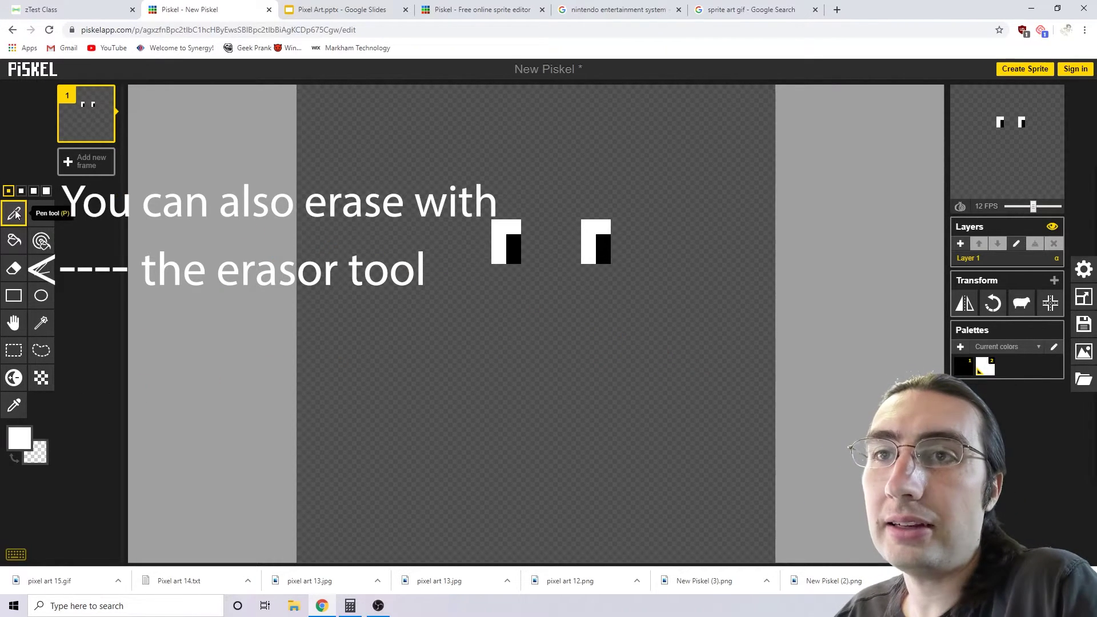
{"action": "left_click", "coordinate": [19, 438]}
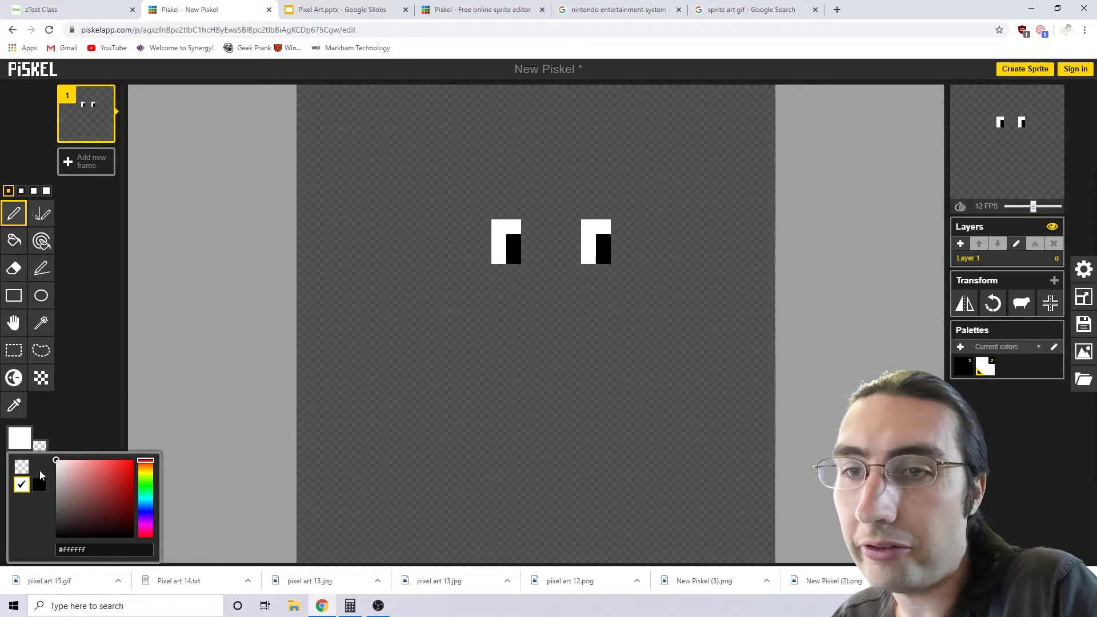
Step: Pick black and draw the cat's body outline around the eyes
{"action": "left_click", "coordinate": [40, 485]}
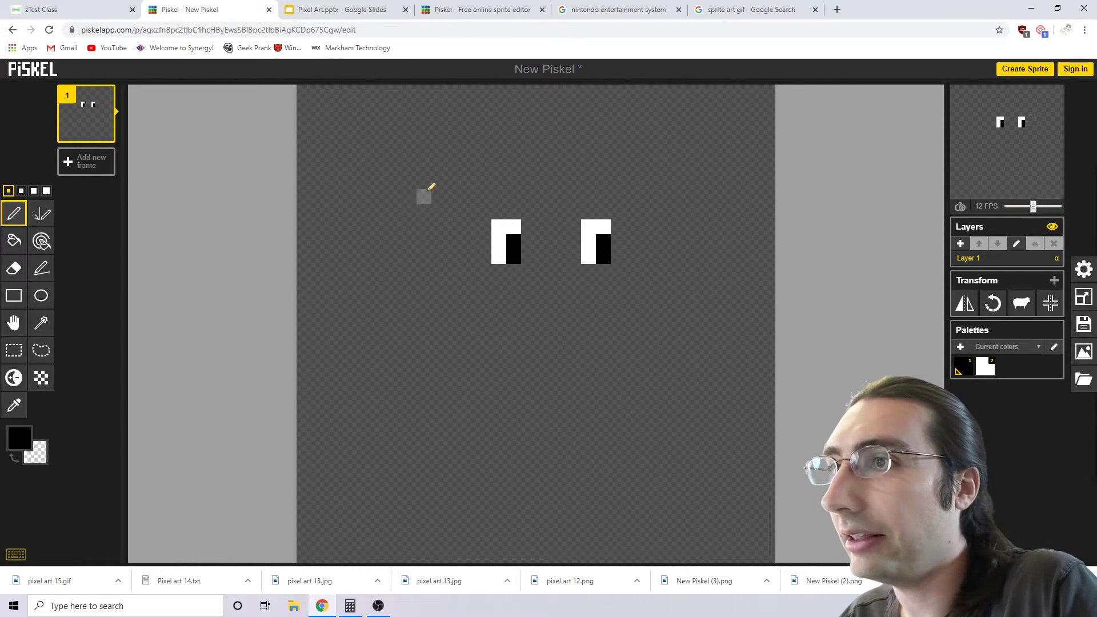
{"action": "left_click", "coordinate": [409, 181]}
{"action": "mouse_move", "coordinate": [411, 181]}
{"action": "left_mouse_down"}
{"action": "mouse_move", "coordinate": [403, 326]}
{"action": "mouse_move", "coordinate": [582, 345]}
{"action": "mouse_move", "coordinate": [629, 338]}
{"action": "mouse_move", "coordinate": [650, 314]}
{"action": "mouse_move", "coordinate": [664, 275]}
{"action": "mouse_move", "coordinate": [661, 183]}
{"action": "mouse_move", "coordinate": [551, 165]}
{"action": "mouse_move", "coordinate": [410, 180]}
{"action": "left_mouse_up"}
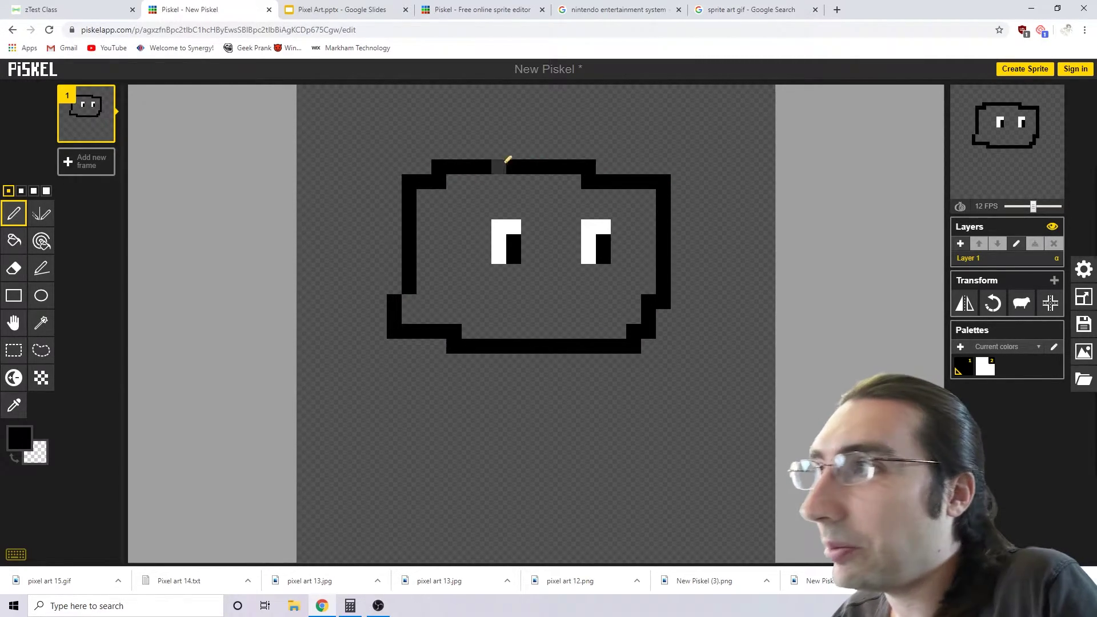
{"action": "left_click", "coordinate": [394, 286]}
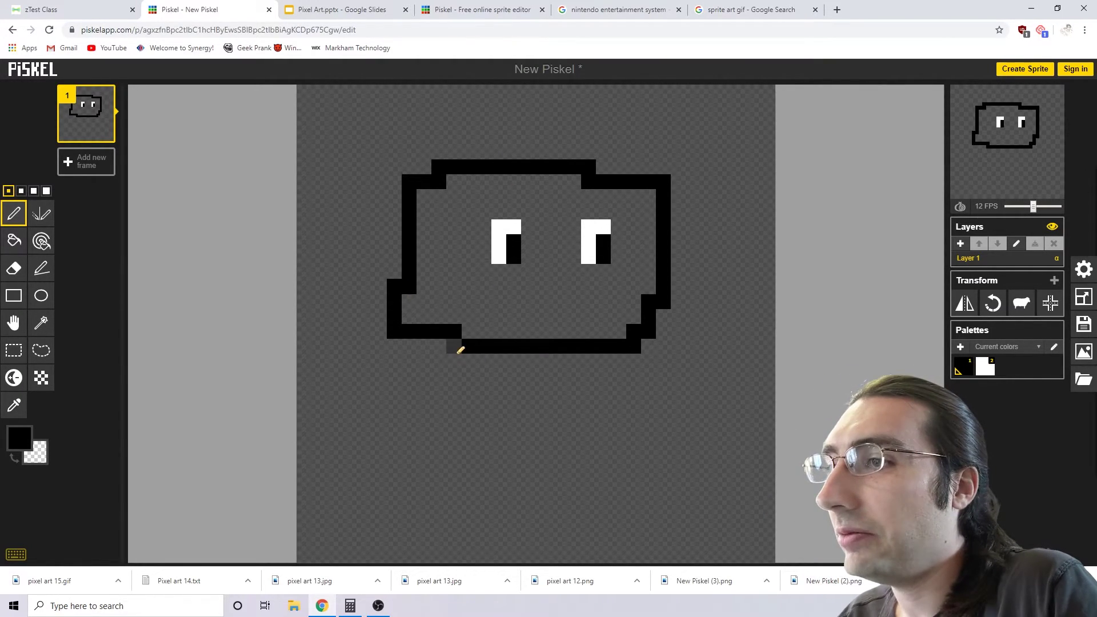
Step: Draw two stubby black legs below the body and a small mouth mark
{"action": "mouse_move", "coordinate": [460, 350]}
{"action": "left_mouse_down"}
{"action": "mouse_move", "coordinate": [422, 386]}
{"action": "mouse_move", "coordinate": [490, 397]}
{"action": "mouse_move", "coordinate": [508, 350]}
{"action": "left_mouse_up"}
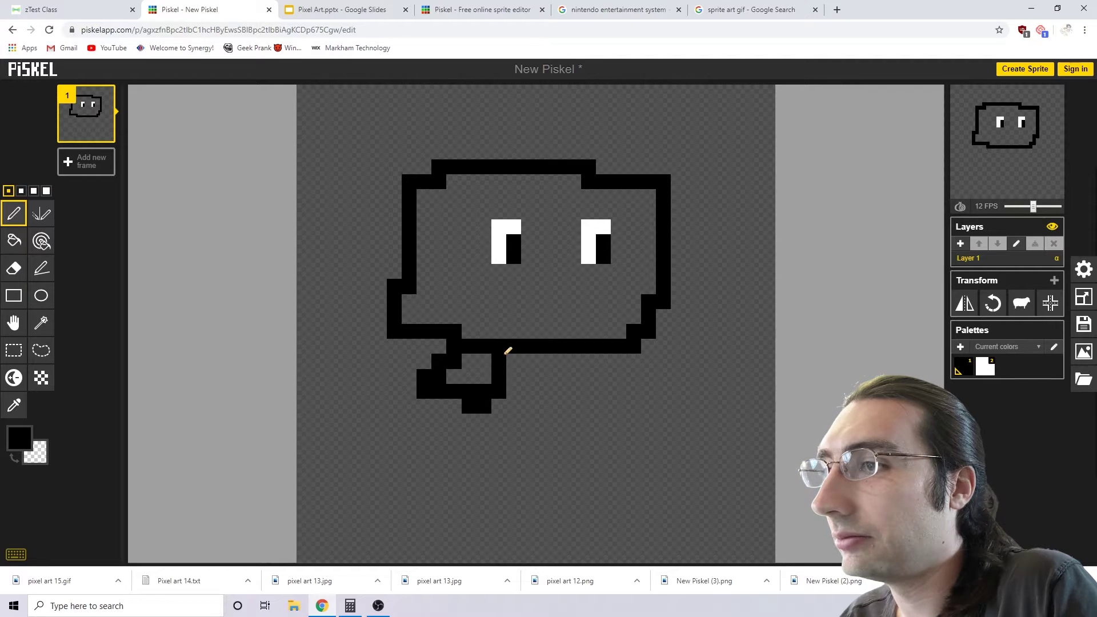
{"action": "mouse_move", "coordinate": [588, 350]}
{"action": "left_mouse_down"}
{"action": "mouse_move", "coordinate": [606, 381]}
{"action": "mouse_move", "coordinate": [648, 392]}
{"action": "left_mouse_up"}
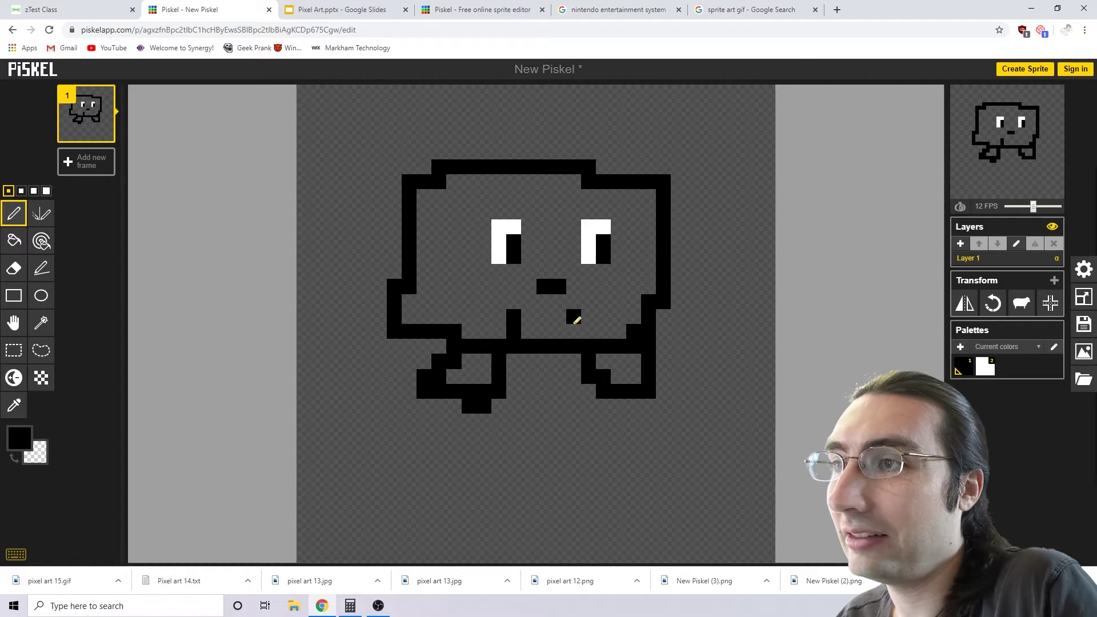
{"action": "left_click_drag", "start_coordinate": [574, 322], "coordinate": [572, 336]}
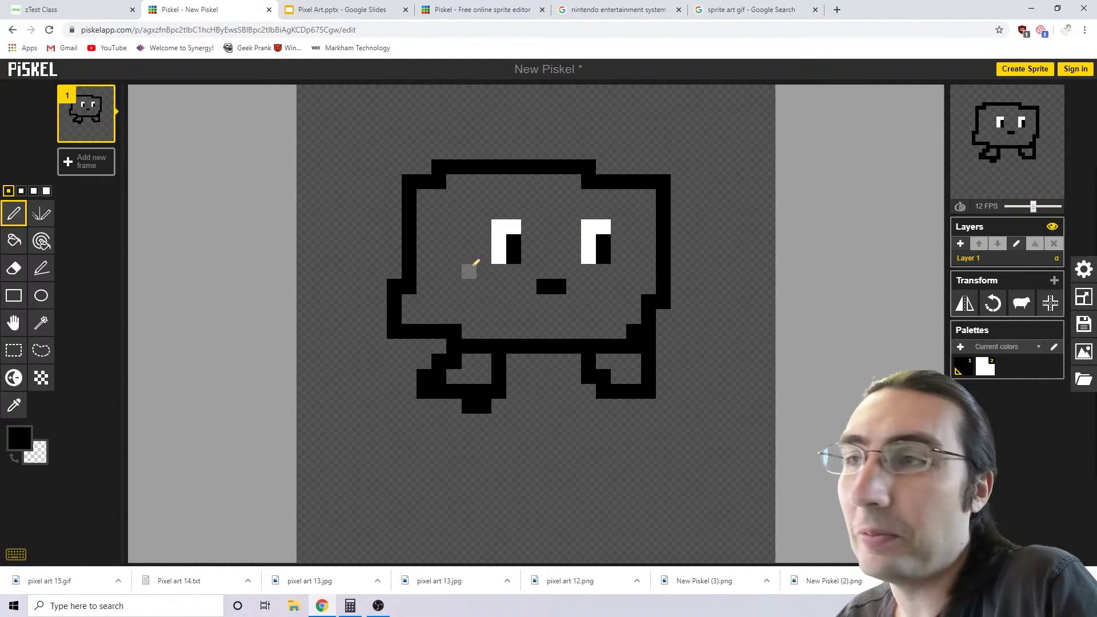
Step: Draw two pointed ears atop the head, erasing stray pixels, plus an upturned tail on the left
{"action": "mouse_move", "coordinate": [438, 154]}
{"action": "left_mouse_down"}
{"action": "mouse_move", "coordinate": [451, 118]}
{"action": "mouse_move", "coordinate": [495, 126]}
{"action": "mouse_move", "coordinate": [498, 160]}
{"action": "left_mouse_up"}
{"action": "mouse_move", "coordinate": [588, 167]}
{"action": "left_mouse_down"}
{"action": "mouse_move", "coordinate": [587, 129]}
{"action": "mouse_move", "coordinate": [616, 168]}
{"action": "left_mouse_up"}
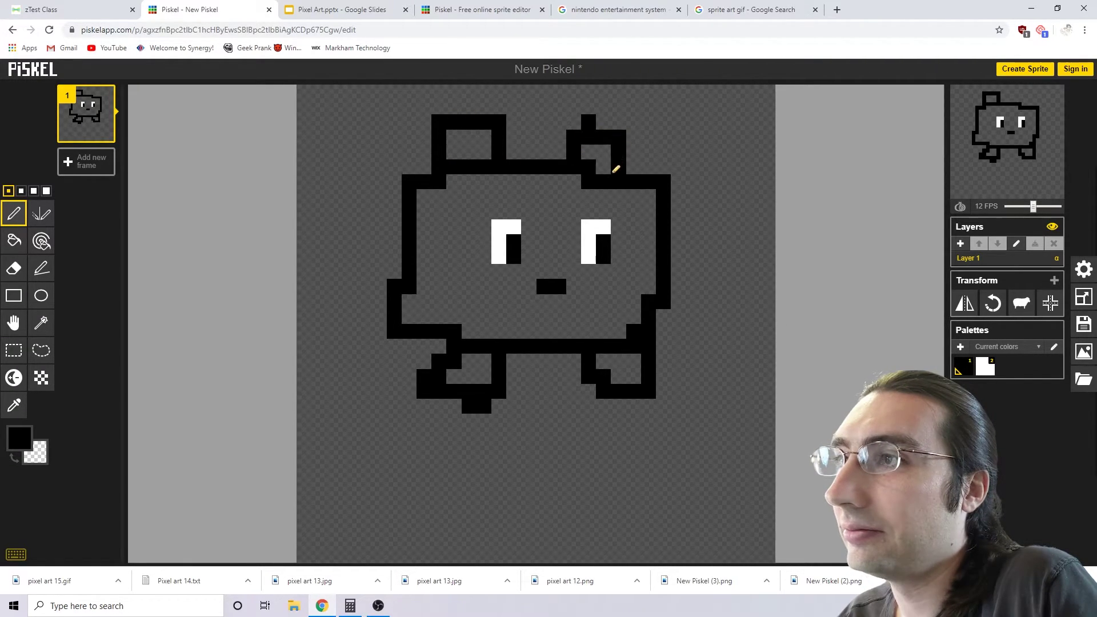
{"action": "right_click", "coordinate": [498, 122]}
{"action": "right_click", "coordinate": [483, 122]}
{"action": "right_click", "coordinate": [439, 122]}
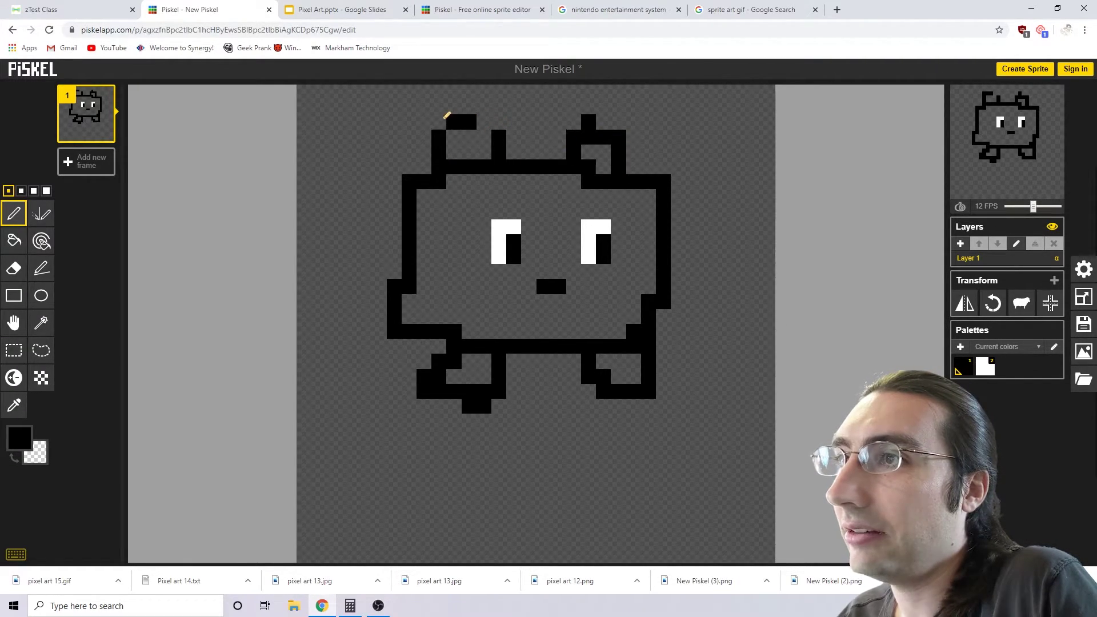
{"action": "left_click", "coordinate": [484, 122]}
{"action": "right_click", "coordinate": [603, 137]}
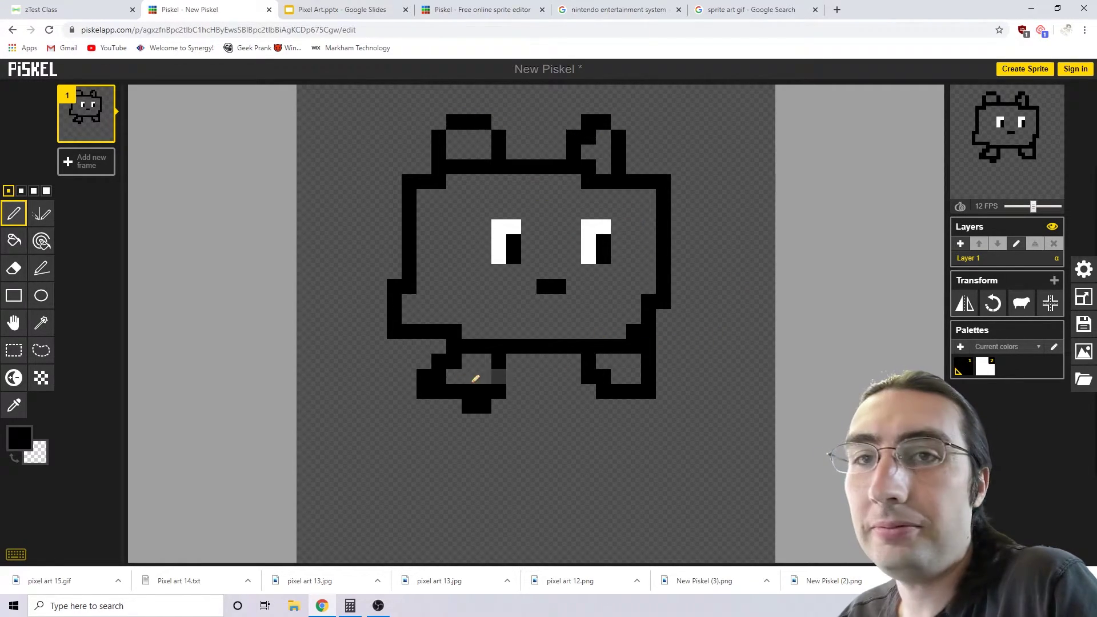
{"action": "mouse_move", "coordinate": [391, 303]}
{"action": "left_mouse_down"}
{"action": "mouse_move", "coordinate": [350, 274]}
{"action": "mouse_move", "coordinate": [349, 227]}
{"action": "mouse_move", "coordinate": [394, 271]}
{"action": "left_mouse_up"}
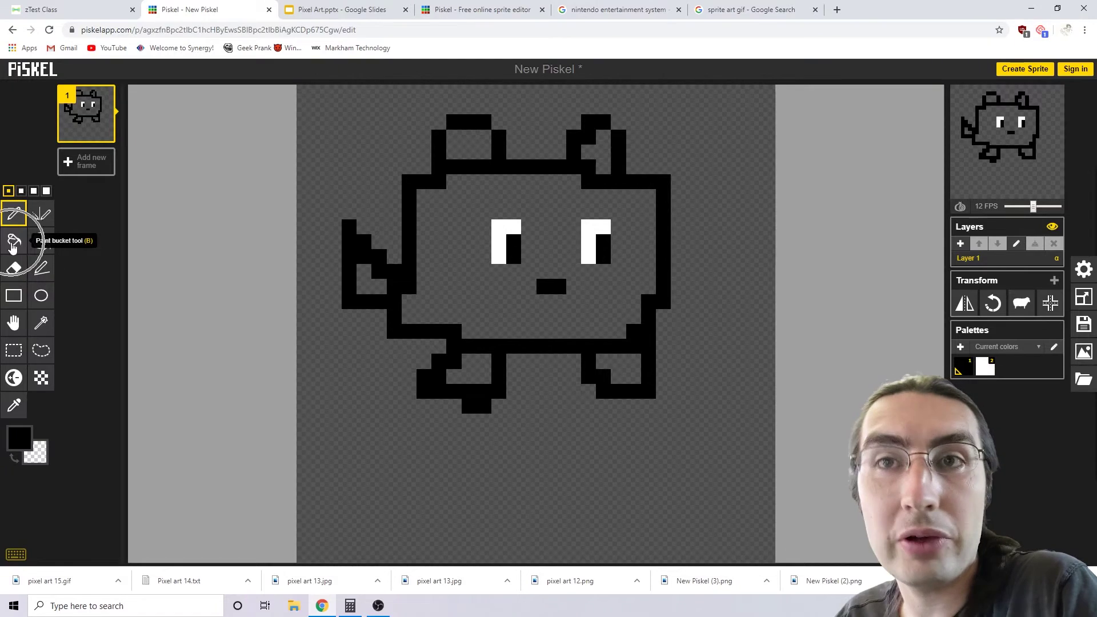
Step: With the Paint Bucket, pick a yellow-green and fill the cat's body
{"action": "left_click", "coordinate": [16, 245]}
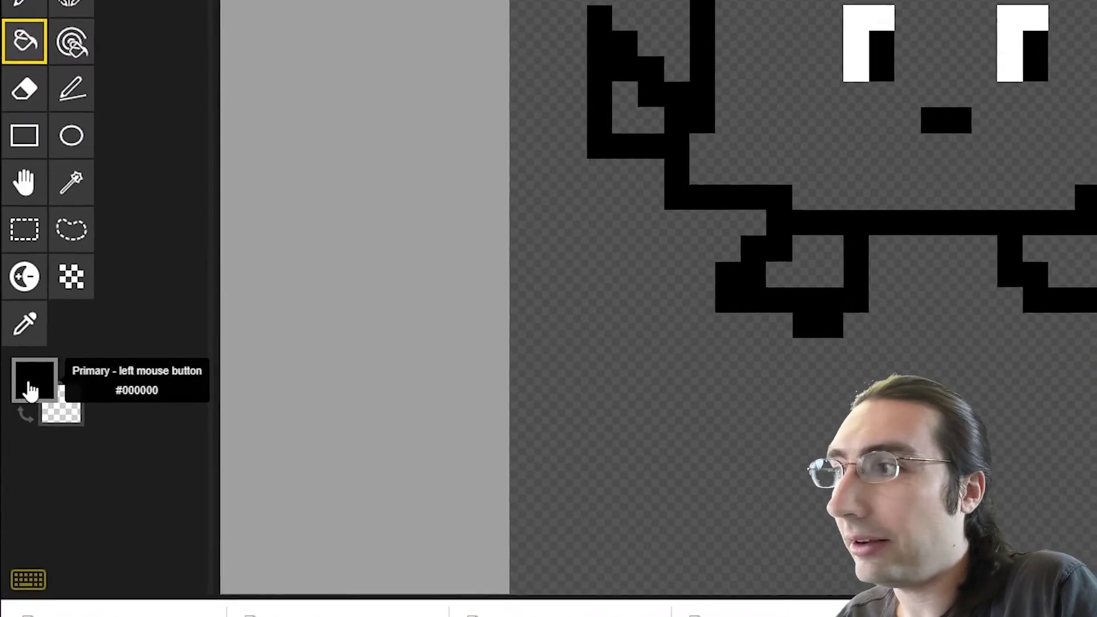
{"action": "left_click", "coordinate": [20, 438]}
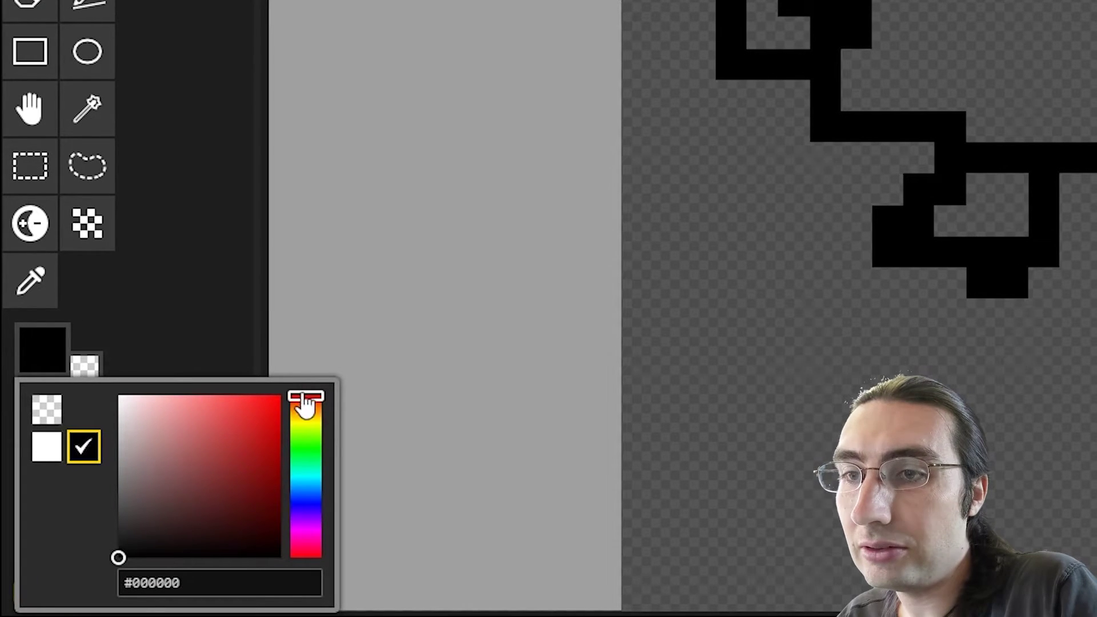
{"action": "left_click_drag", "start_coordinate": [303, 404], "coordinate": [242, 469]}
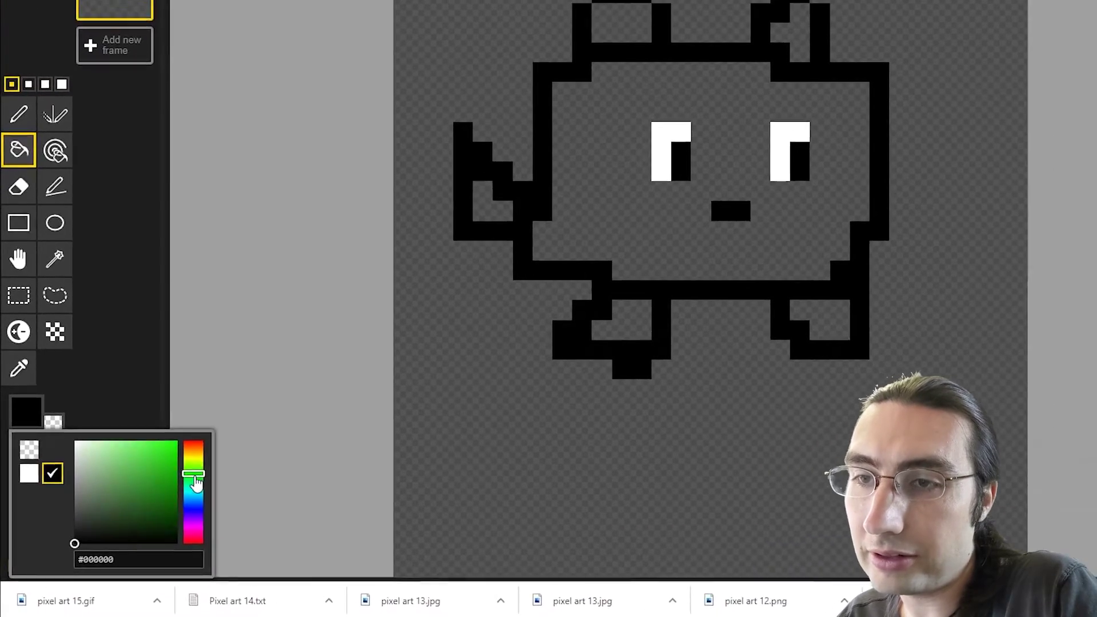
{"action": "left_click", "coordinate": [216, 444]}
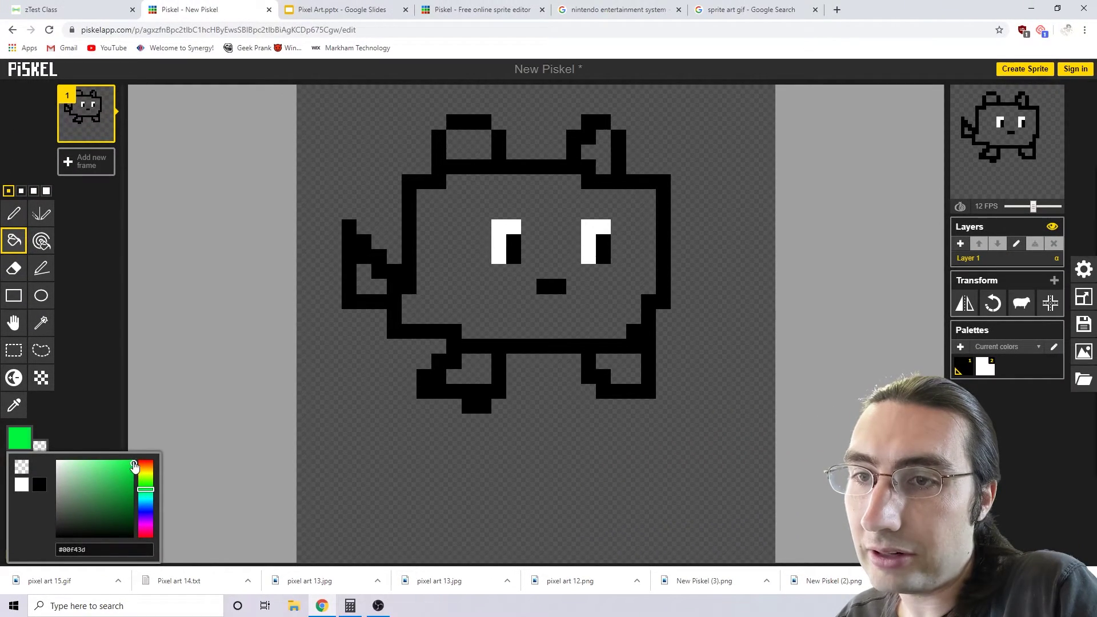
{"action": "left_click_drag", "start_coordinate": [147, 495], "coordinate": [149, 483]}
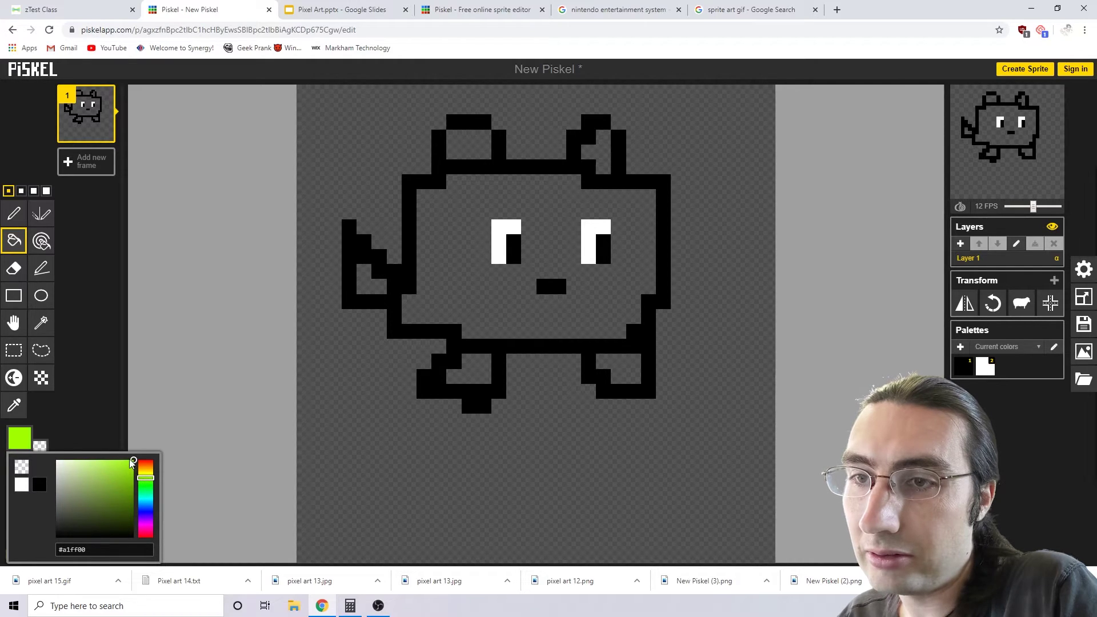
{"action": "left_click", "coordinate": [134, 475]}
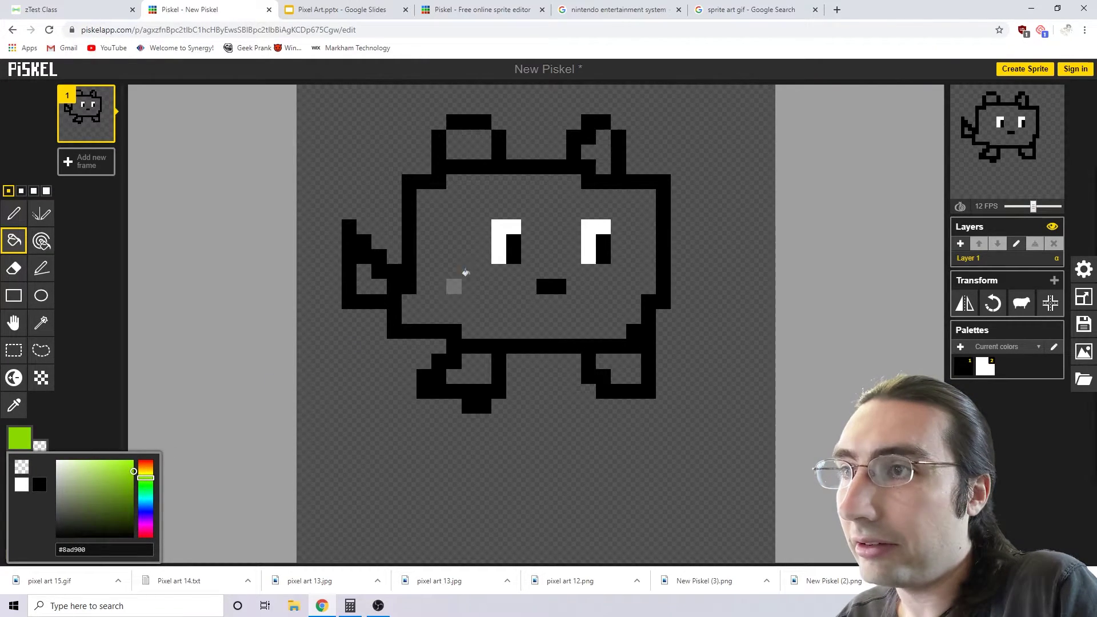
{"action": "left_click", "coordinate": [456, 280]}
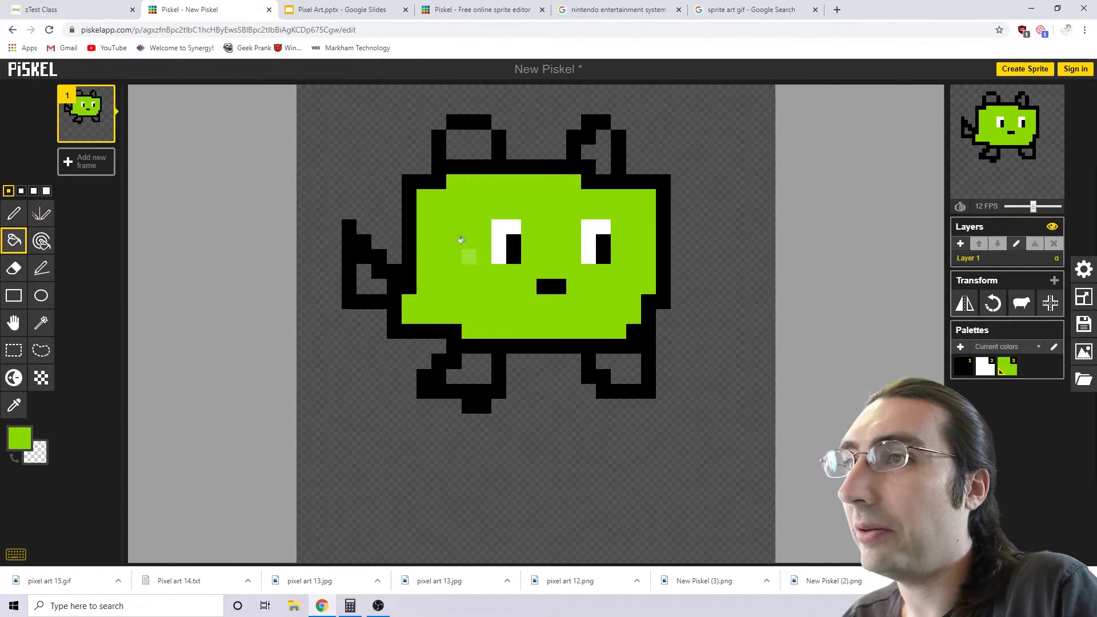
Step: Darken the colour to teal green and fill the body, both ears, both feet and the tail
{"action": "left_click", "coordinate": [23, 438]}
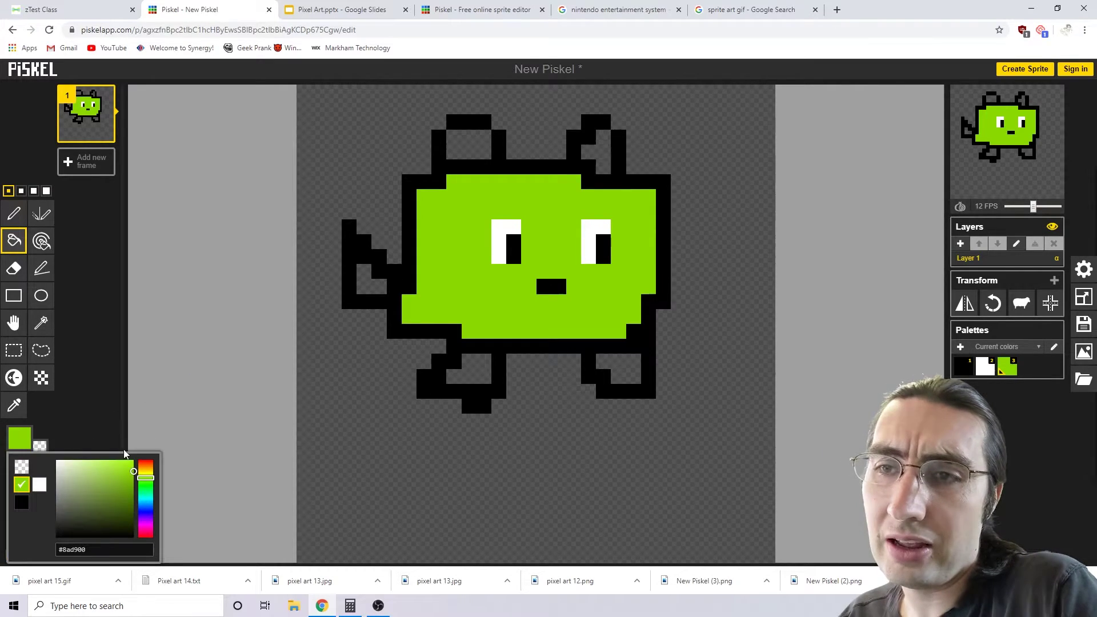
{"action": "mouse_move", "coordinate": [134, 479]}
{"action": "left_mouse_down"}
{"action": "mouse_move", "coordinate": [124, 507]}
{"action": "mouse_move", "coordinate": [150, 499]}
{"action": "mouse_move", "coordinate": [134, 486]}
{"action": "left_mouse_up"}
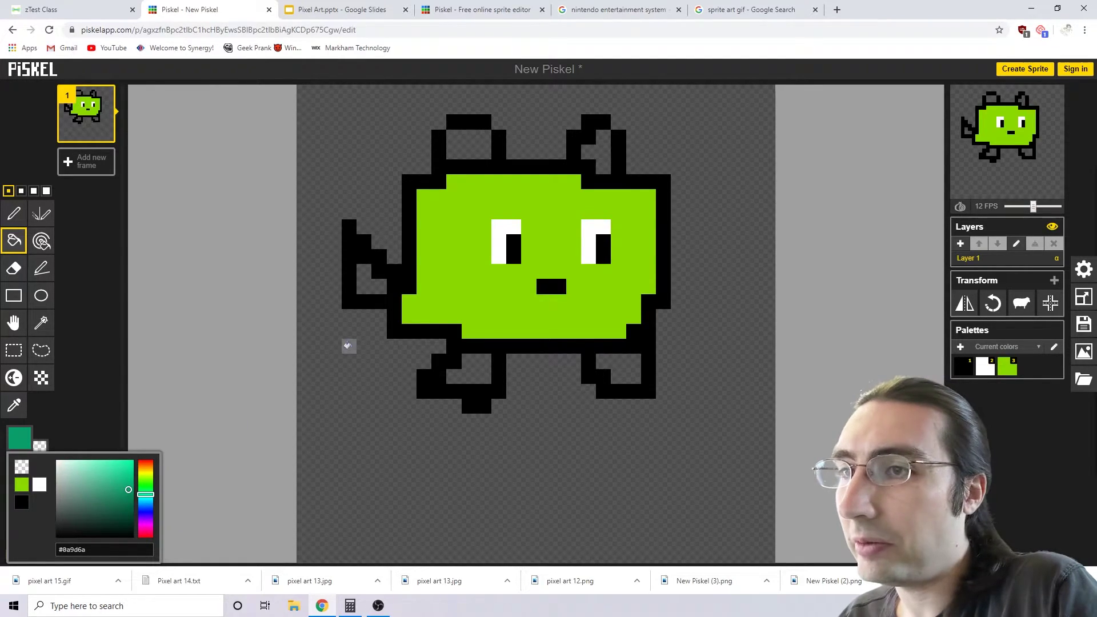
{"action": "left_click", "coordinate": [467, 264]}
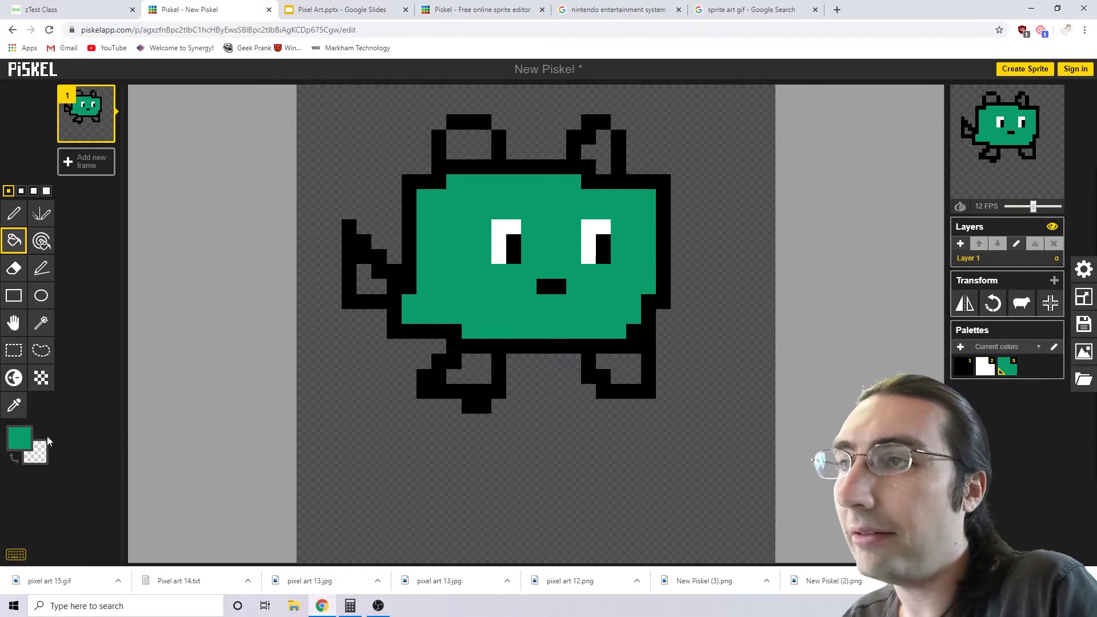
{"action": "left_click", "coordinate": [455, 144]}
{"action": "left_click", "coordinate": [595, 148]}
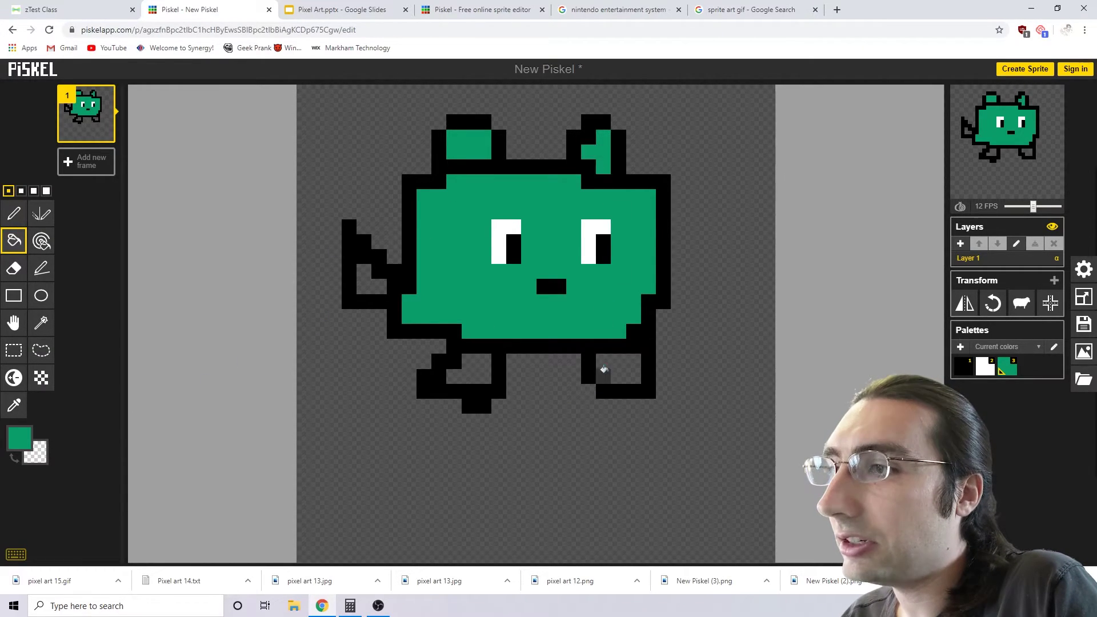
{"action": "left_click", "coordinate": [631, 362]}
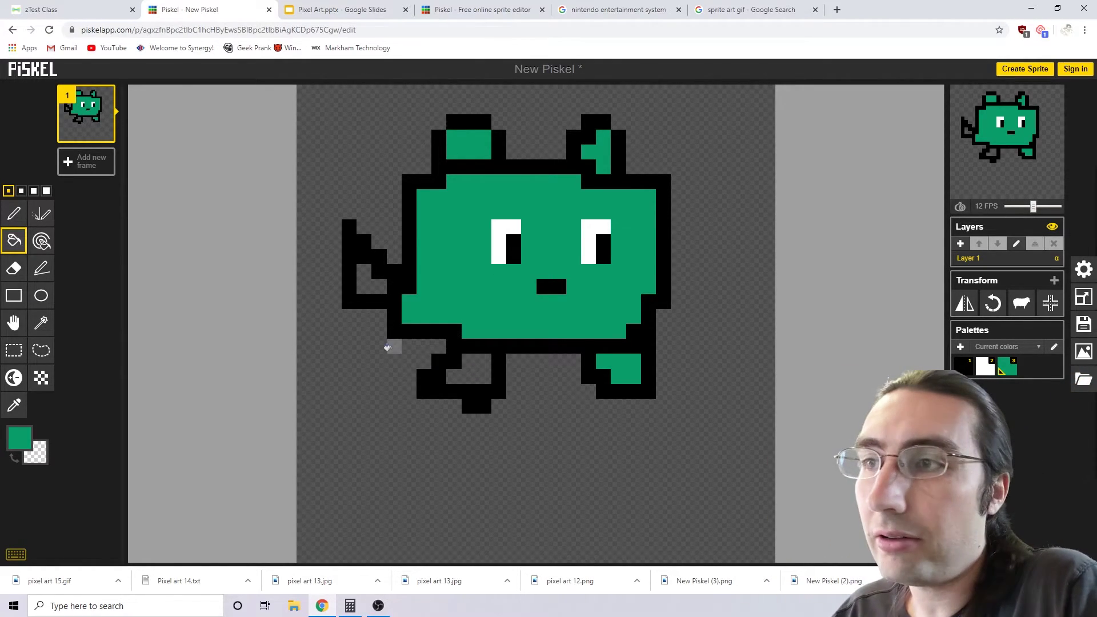
{"action": "left_click", "coordinate": [468, 372]}
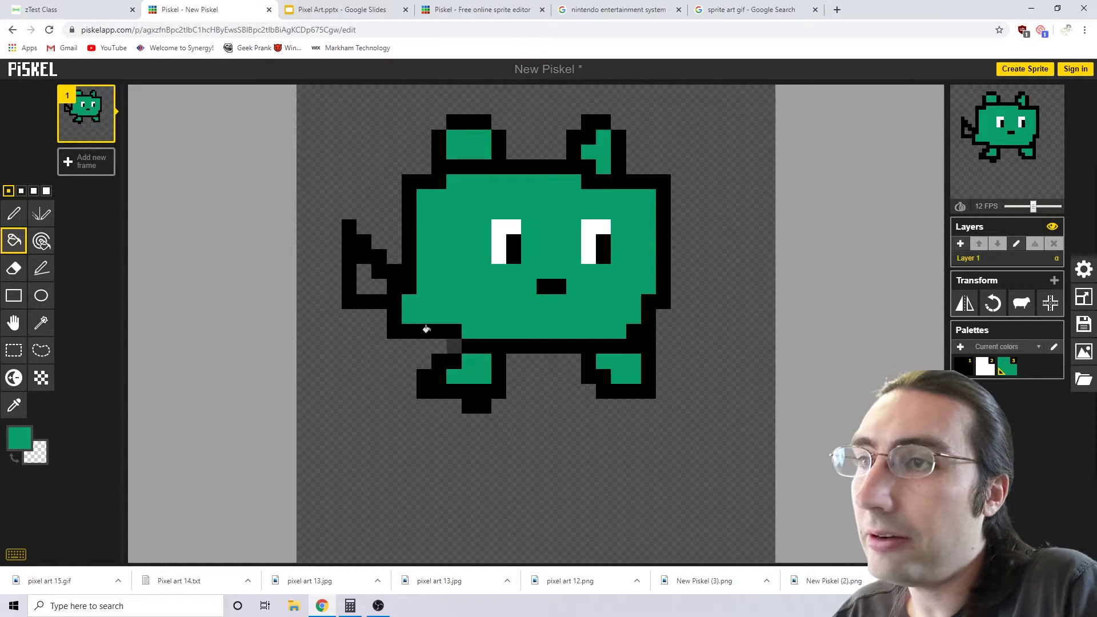
{"action": "left_click", "coordinate": [360, 280]}
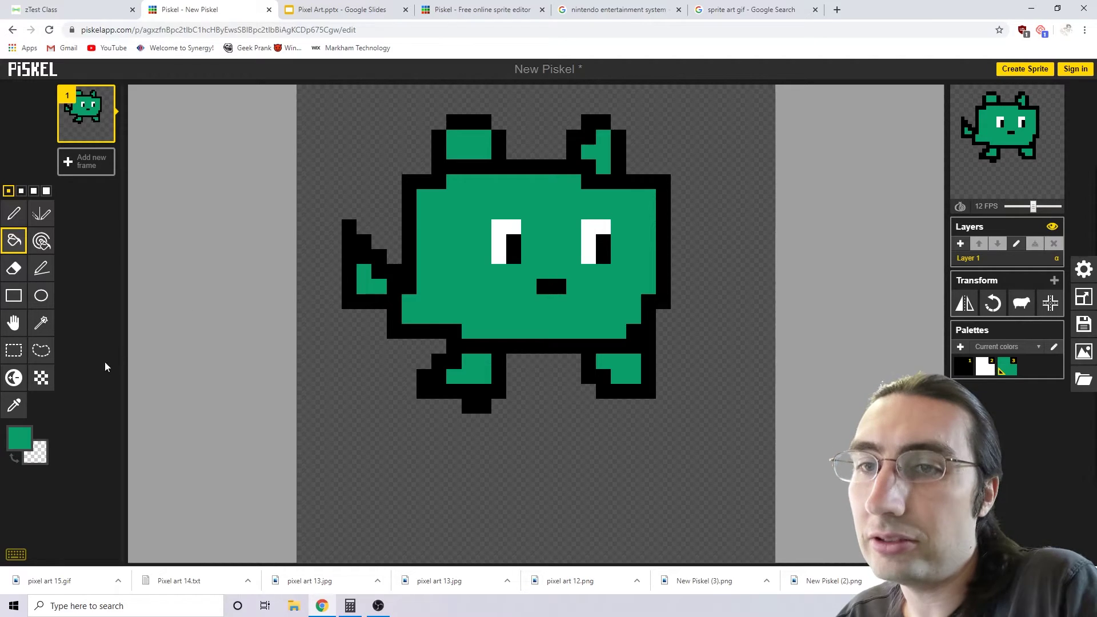
Step: Switch to the Pen tool with black as the drawing colour
{"action": "left_click", "coordinate": [13, 214]}
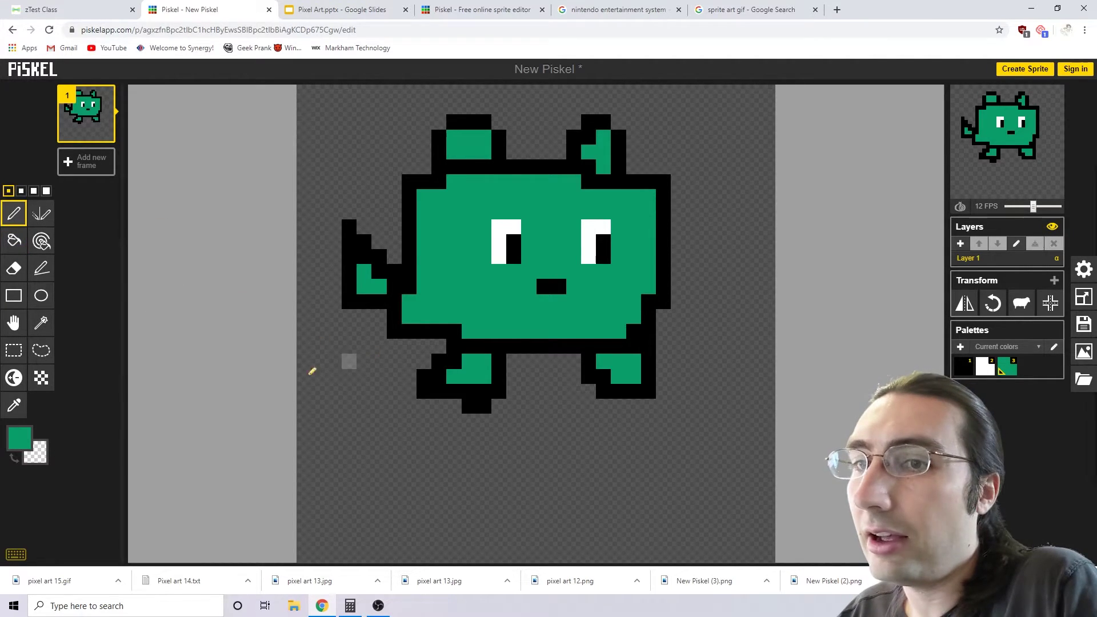
{"action": "left_click", "coordinate": [20, 438]}
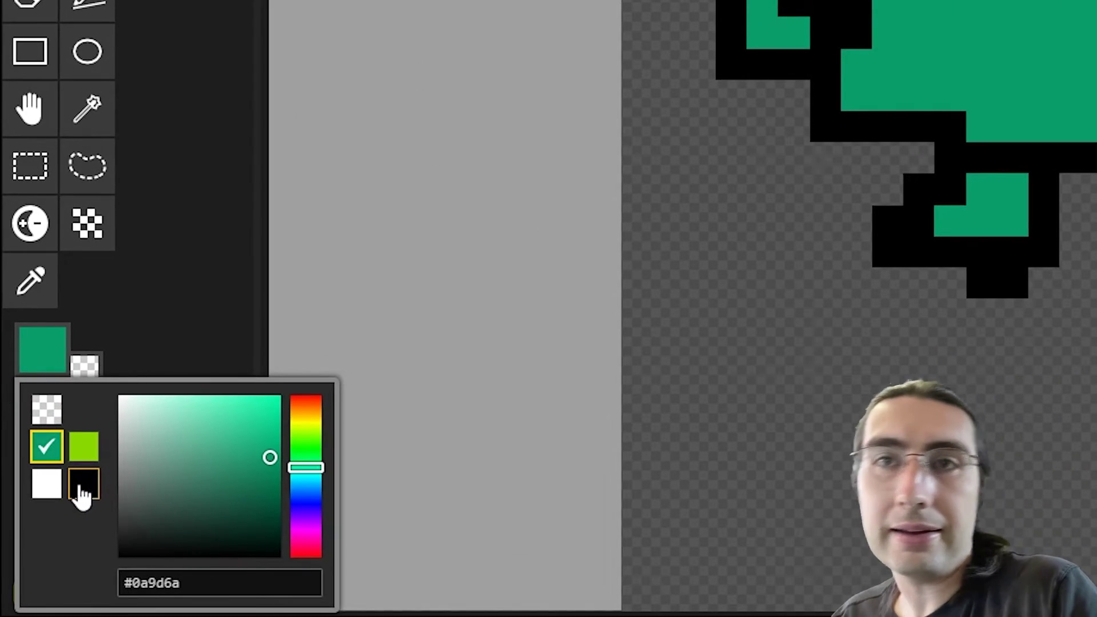
{"action": "left_click", "coordinate": [80, 486]}
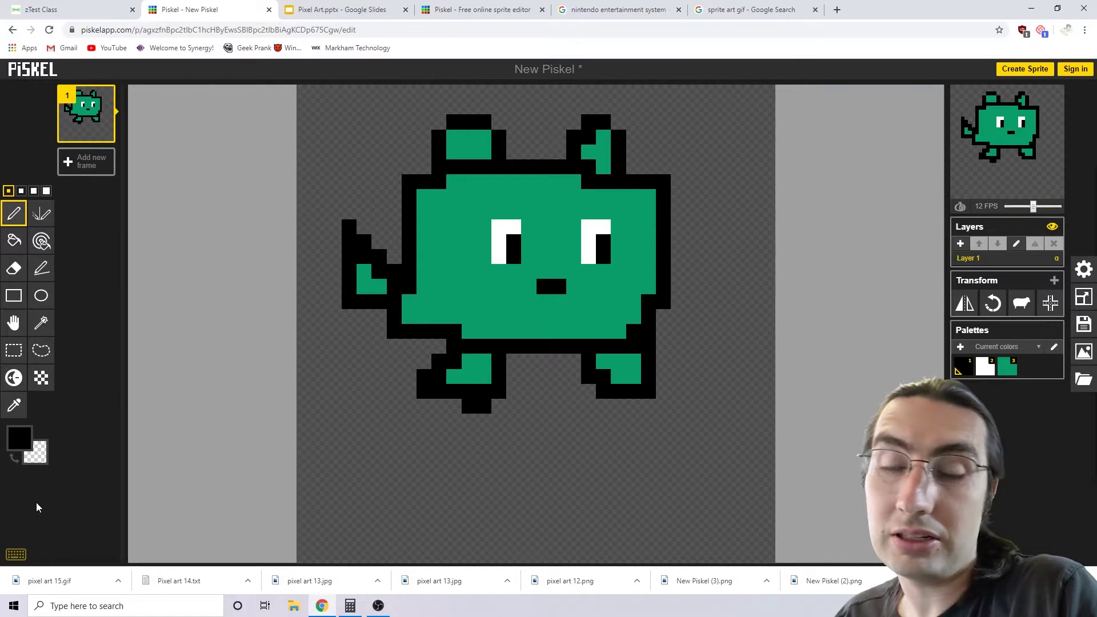
{"action": "left_click", "coordinate": [21, 443]}
{"action": "left_click", "coordinate": [36, 488]}
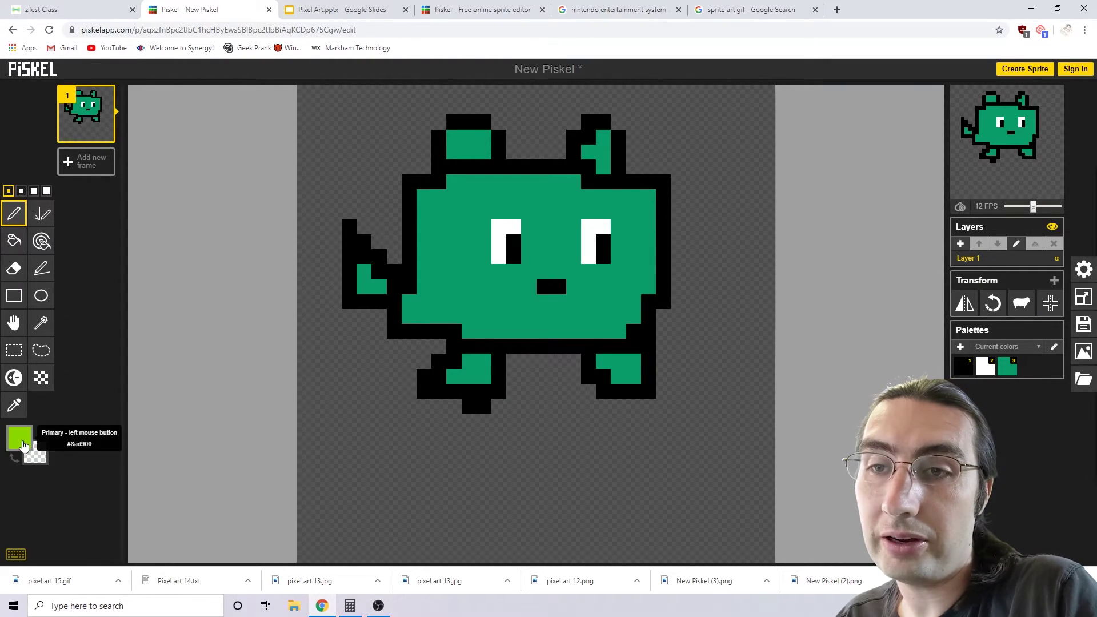
{"action": "left_click", "coordinate": [21, 444]}
{"action": "left_click", "coordinate": [21, 475]}
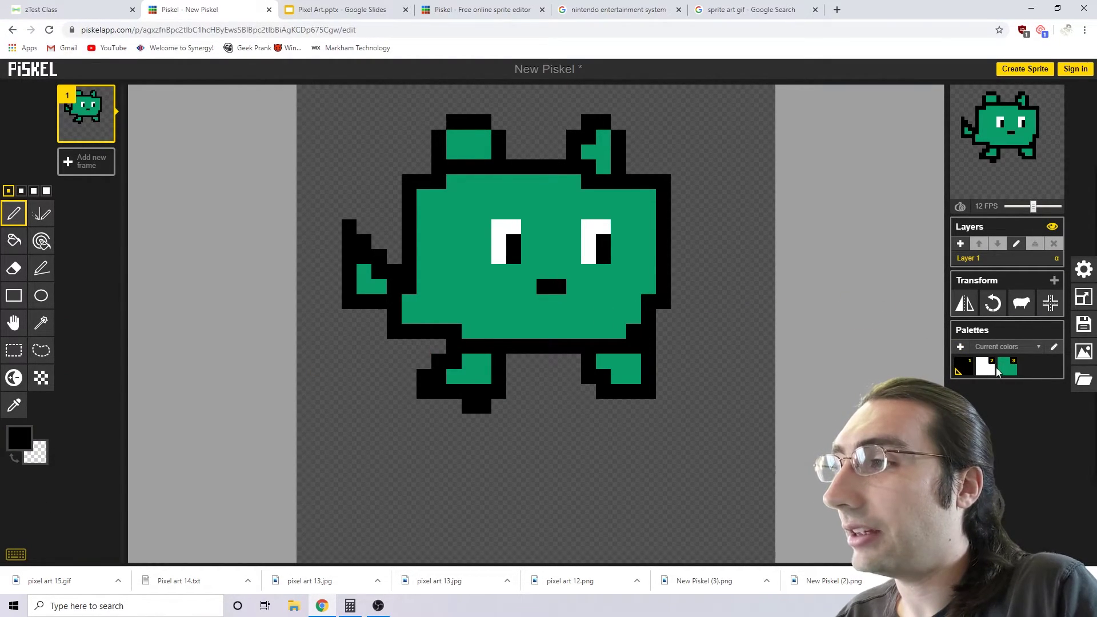
{"action": "left_click", "coordinate": [996, 369]}
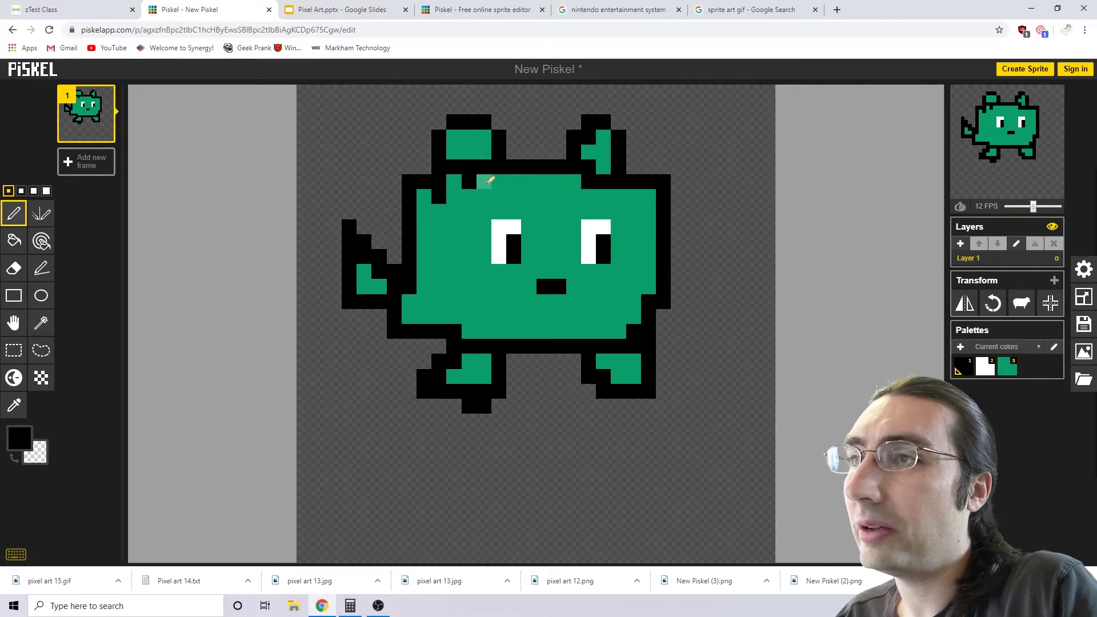
Step: Scatter black fur pixels and short strokes across the cat's head, sides and belly
{"action": "left_click", "coordinate": [460, 302]}
{"action": "left_click", "coordinate": [501, 332]}
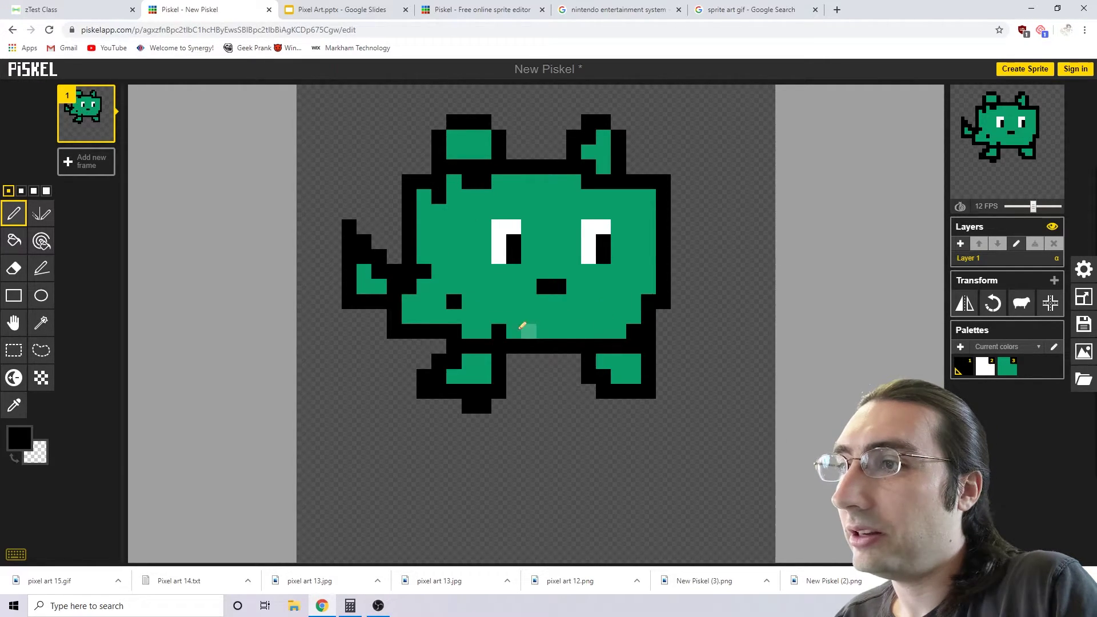
{"action": "left_click", "coordinate": [498, 316]}
{"action": "left_click", "coordinate": [544, 331]}
{"action": "left_click", "coordinate": [616, 332]}
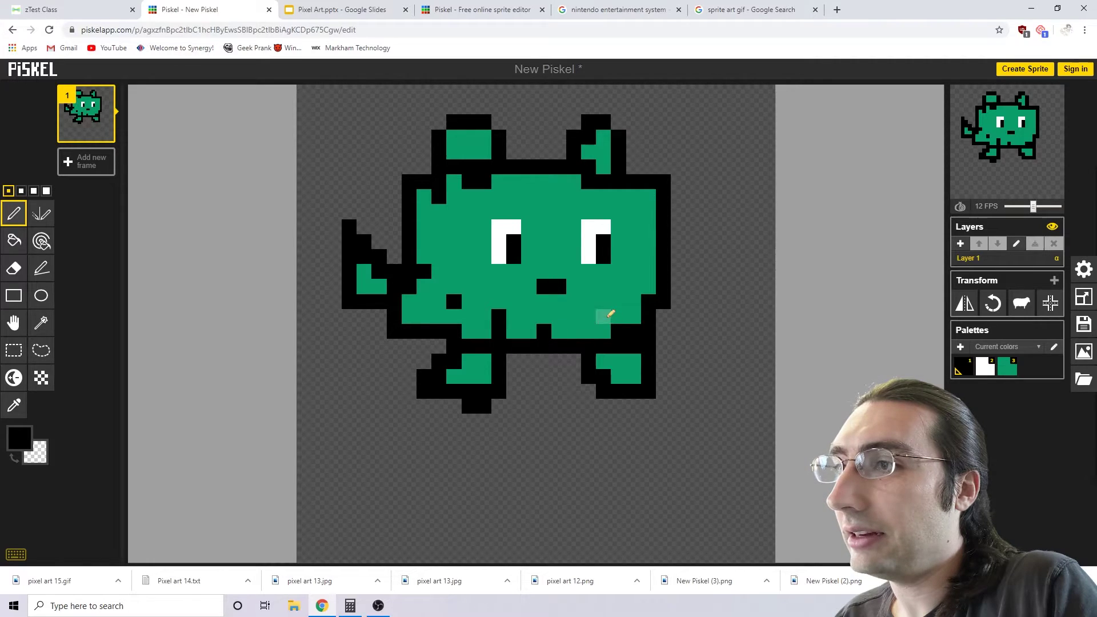
{"action": "left_click", "coordinate": [606, 314]}
{"action": "left_click", "coordinate": [646, 269]}
{"action": "mouse_move", "coordinate": [649, 181]}
{"action": "left_mouse_down"}
{"action": "mouse_move", "coordinate": [643, 208]}
{"action": "mouse_move", "coordinate": [618, 213]}
{"action": "left_mouse_up"}
{"action": "left_click_drag", "start_coordinate": [559, 182], "coordinate": [558, 197]}
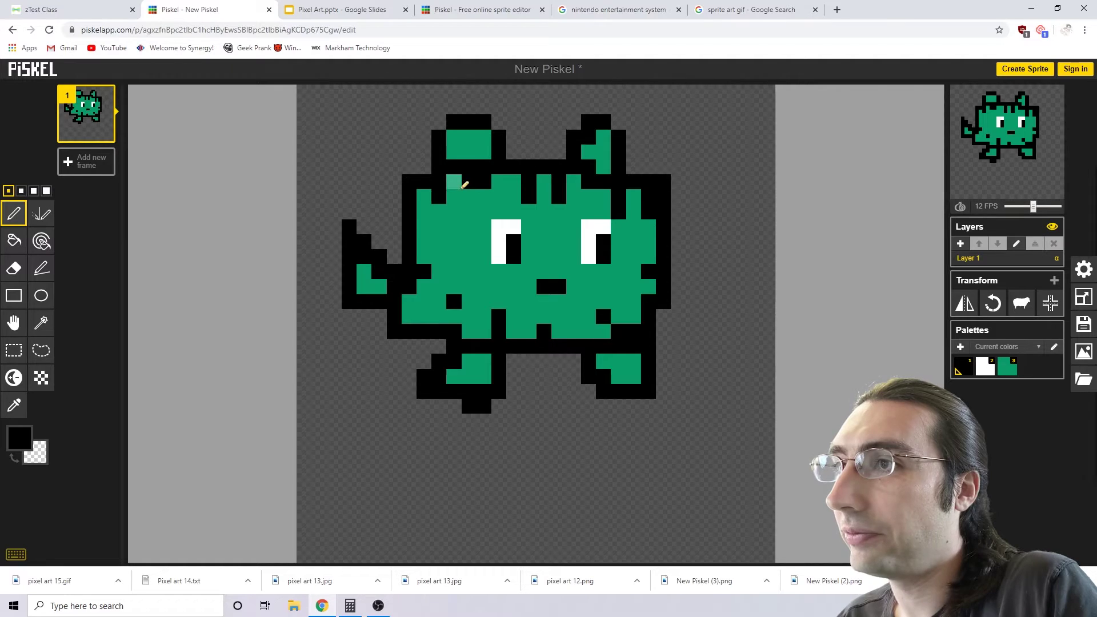
{"action": "left_click_drag", "start_coordinate": [468, 195], "coordinate": [468, 213]}
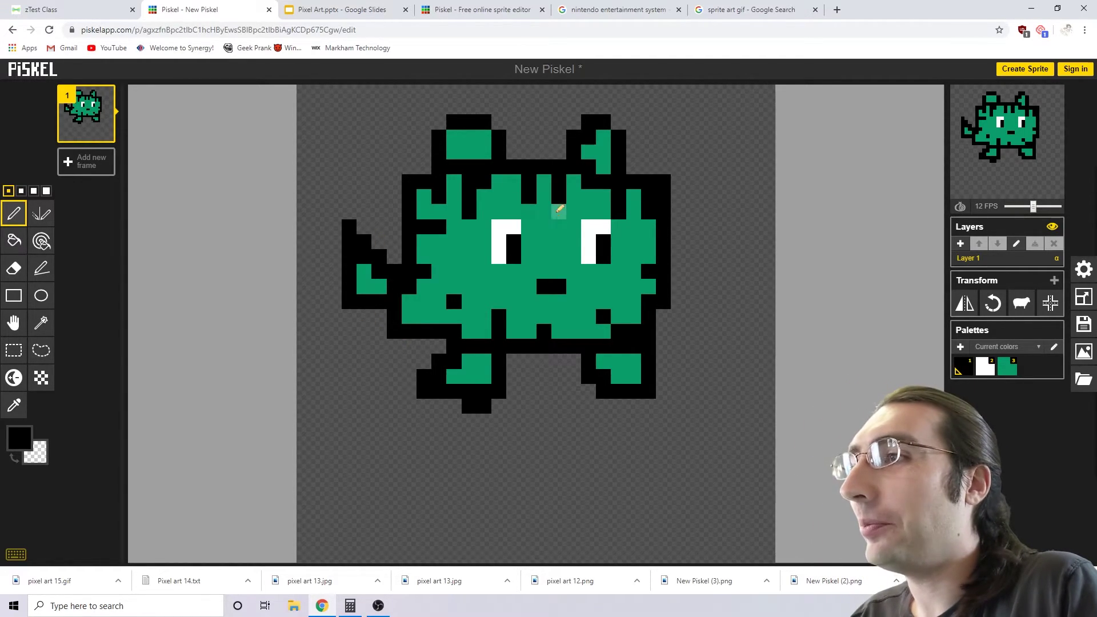
Step: Pick a light mint green and dot highlight pixels across the cat's upper-left head
{"action": "left_click", "coordinate": [19, 438]}
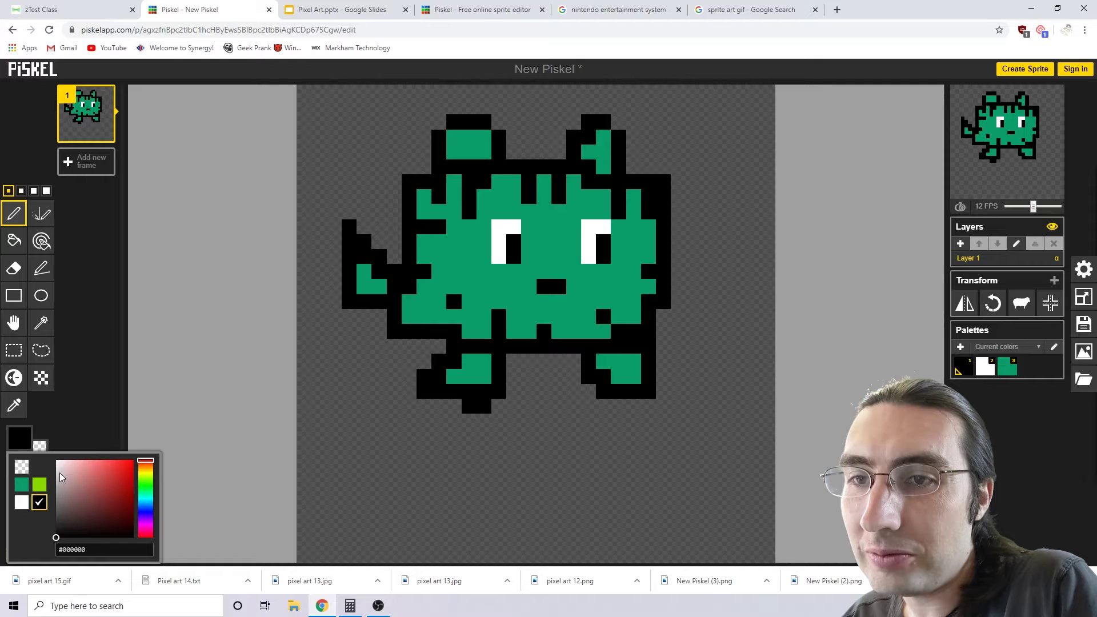
{"action": "mouse_move", "coordinate": [143, 488]}
{"action": "left_mouse_down"}
{"action": "mouse_move", "coordinate": [144, 474]}
{"action": "mouse_move", "coordinate": [150, 497]}
{"action": "left_mouse_up"}
{"action": "left_click", "coordinate": [94, 465]}
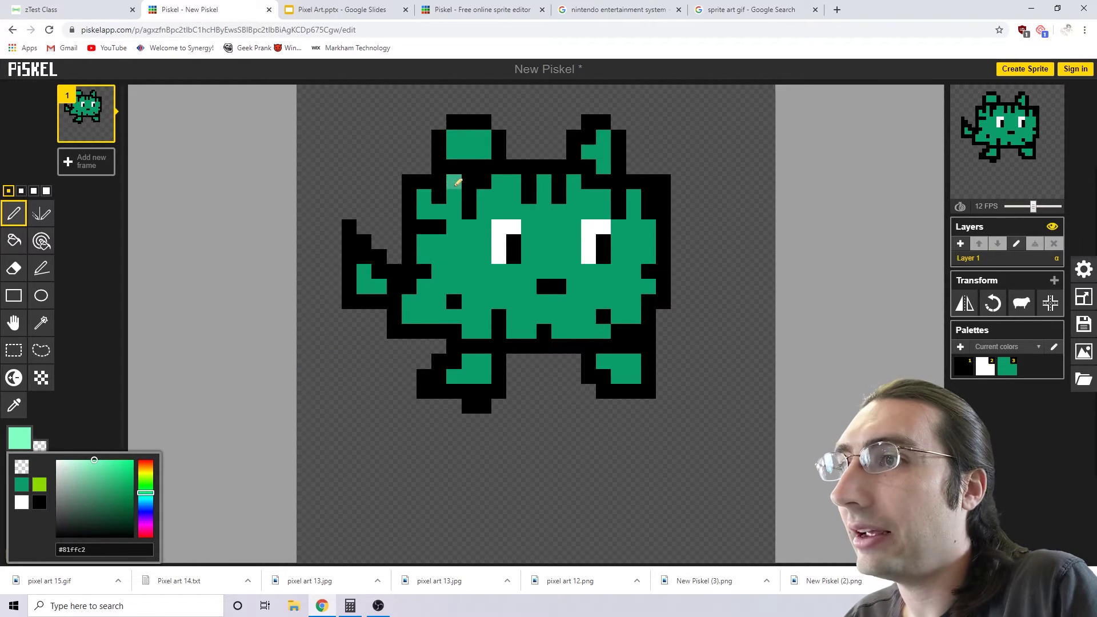
{"action": "mouse_move", "coordinate": [454, 182]}
{"action": "left_mouse_down"}
{"action": "mouse_move", "coordinate": [454, 196]}
{"action": "mouse_move", "coordinate": [467, 196]}
{"action": "mouse_move", "coordinate": [424, 196]}
{"action": "left_mouse_up"}
{"action": "left_click", "coordinate": [499, 182]}
{"action": "left_click", "coordinate": [499, 195]}
{"action": "left_click", "coordinate": [454, 210]}
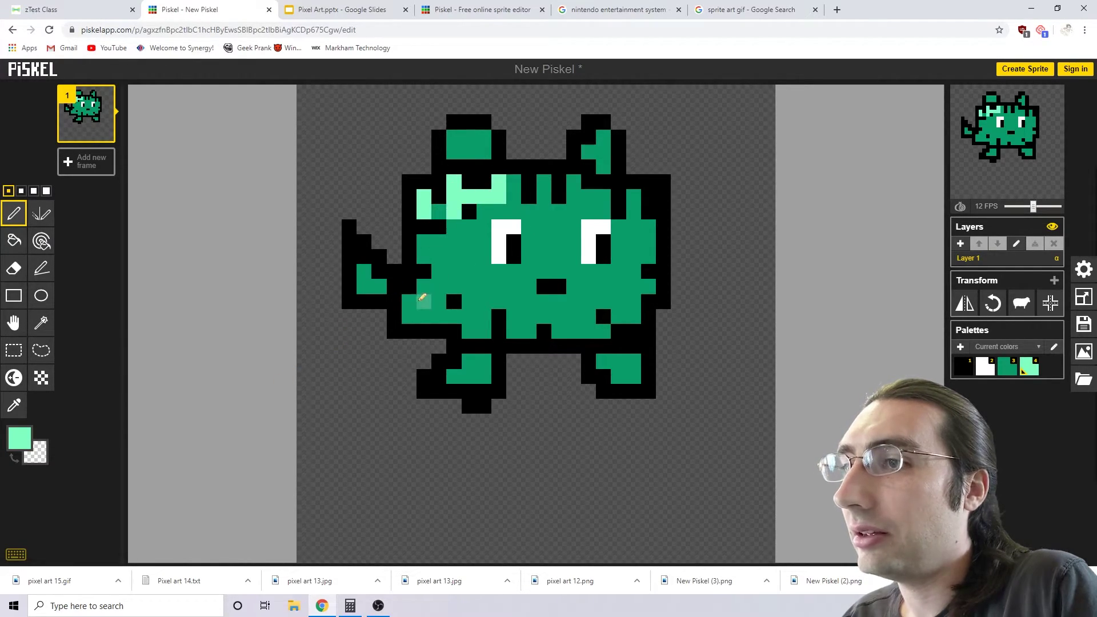
Step: Add mint-green highlight pixels along the cat's lower-left flank
{"action": "left_click", "coordinate": [408, 301]}
{"action": "left_click", "coordinate": [423, 285]}
{"action": "left_click", "coordinate": [454, 273]}
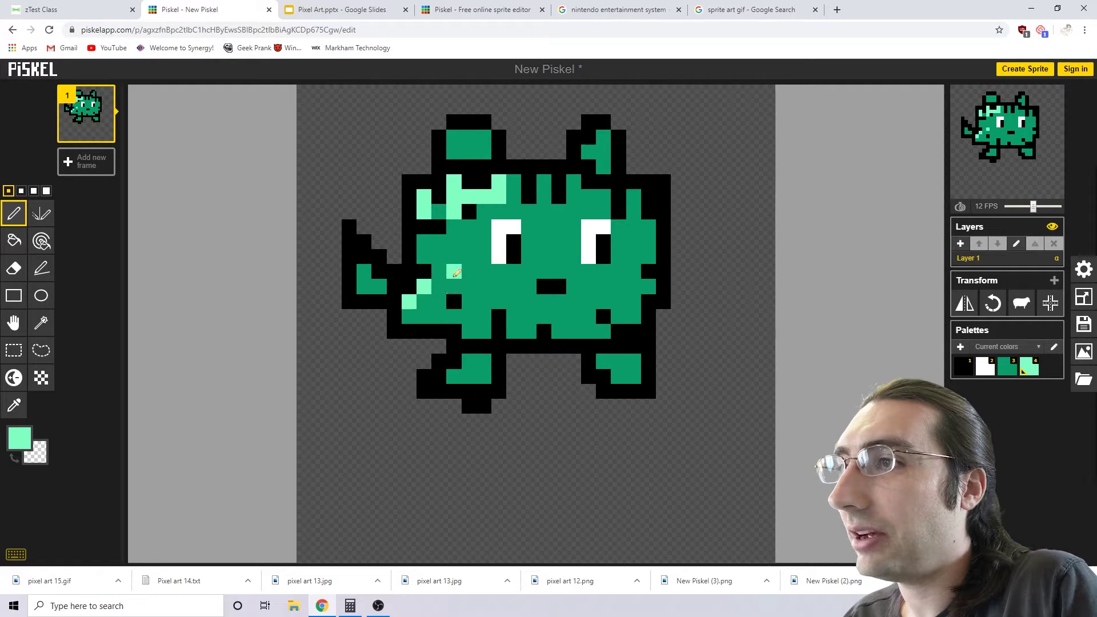
{"action": "left_click", "coordinate": [424, 316]}
{"action": "left_click", "coordinate": [468, 316]}
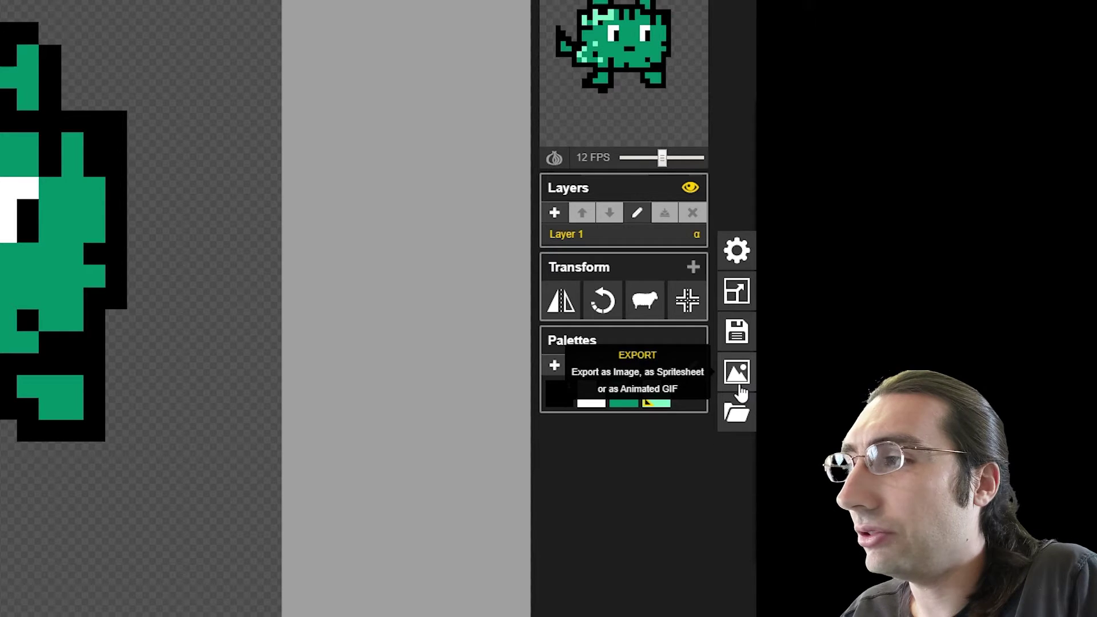
Step: Open the Export panel from the right-hand side bar
{"action": "left_click", "coordinate": [738, 386]}
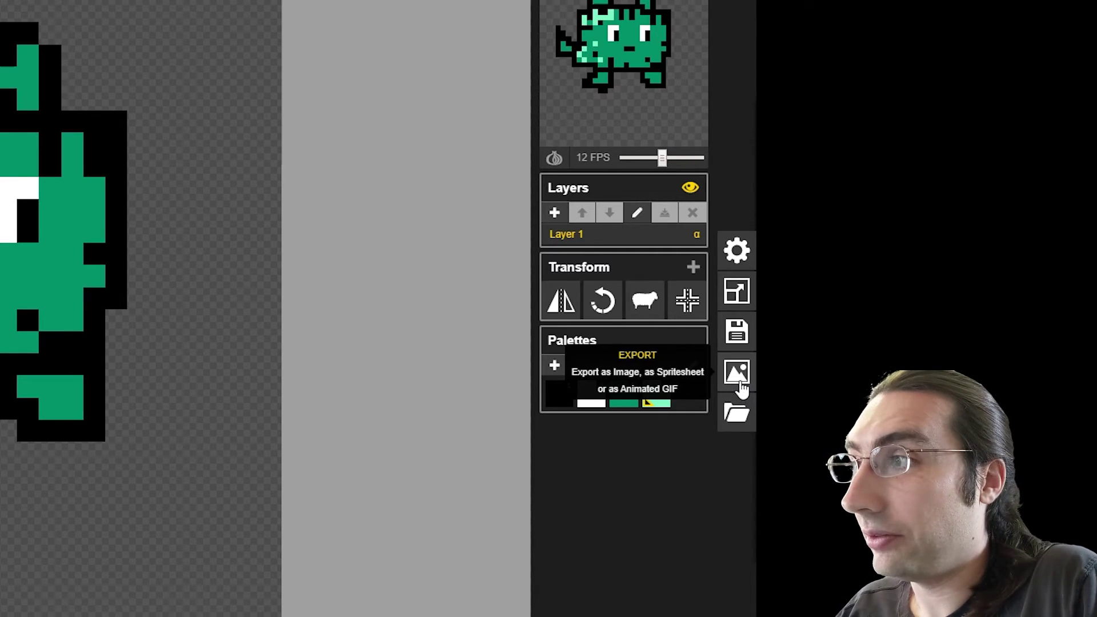
Step: Drag the export Scale slider down to 1.0x, giving a 32 x 32 PNG
{"action": "left_click", "coordinate": [739, 381]}
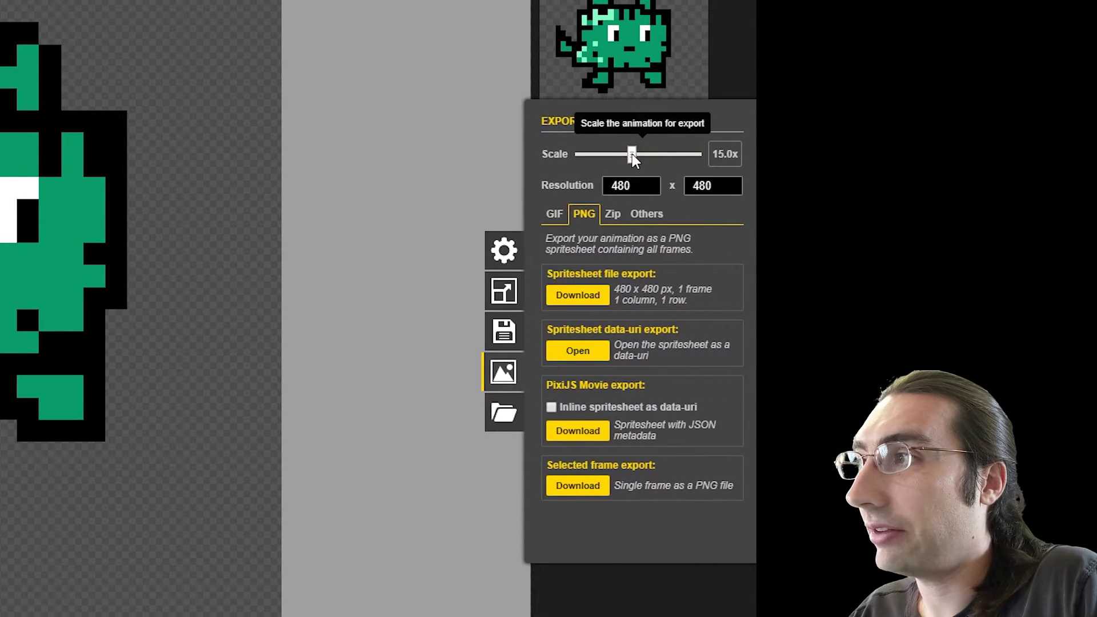
{"action": "left_click_drag", "start_coordinate": [631, 155], "coordinate": [577, 160]}
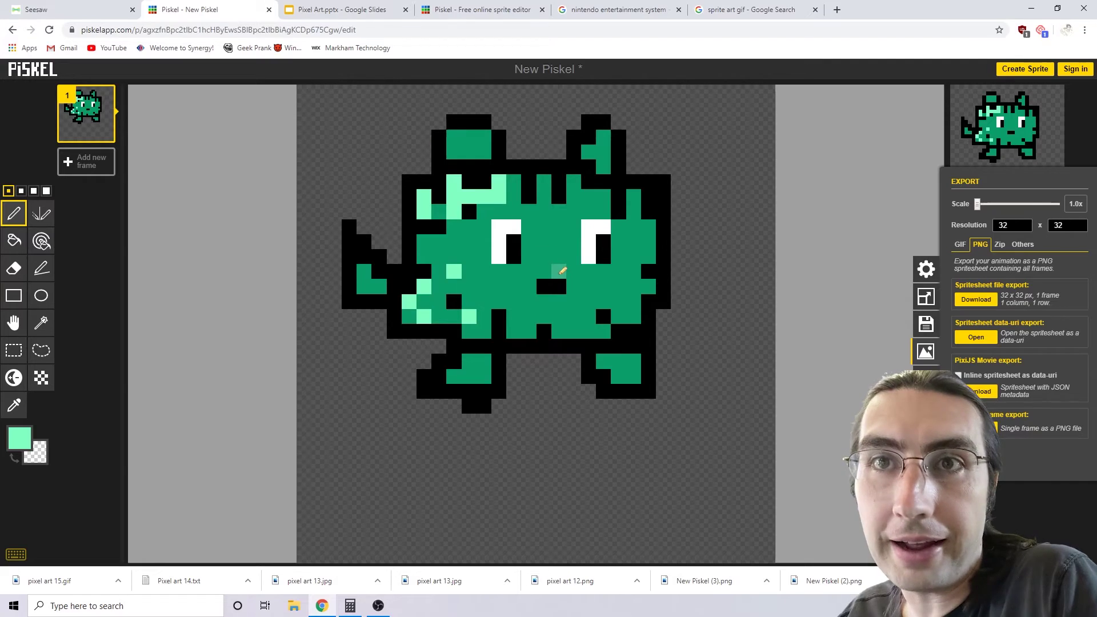
{"action": "left_click", "coordinate": [54, 13]}
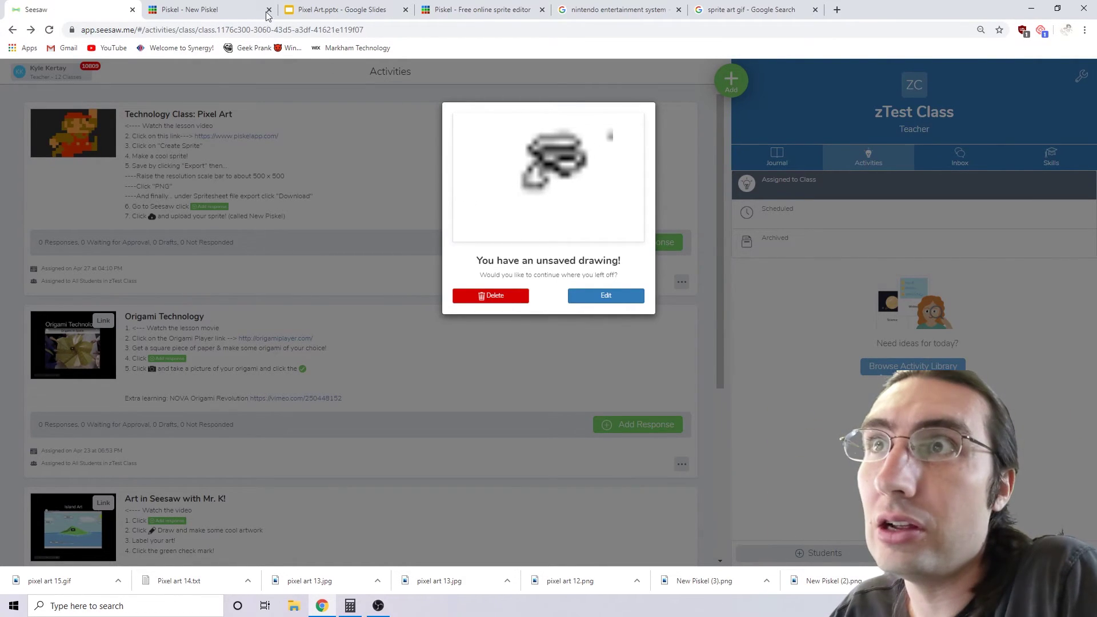
{"action": "left_click", "coordinate": [189, 14]}
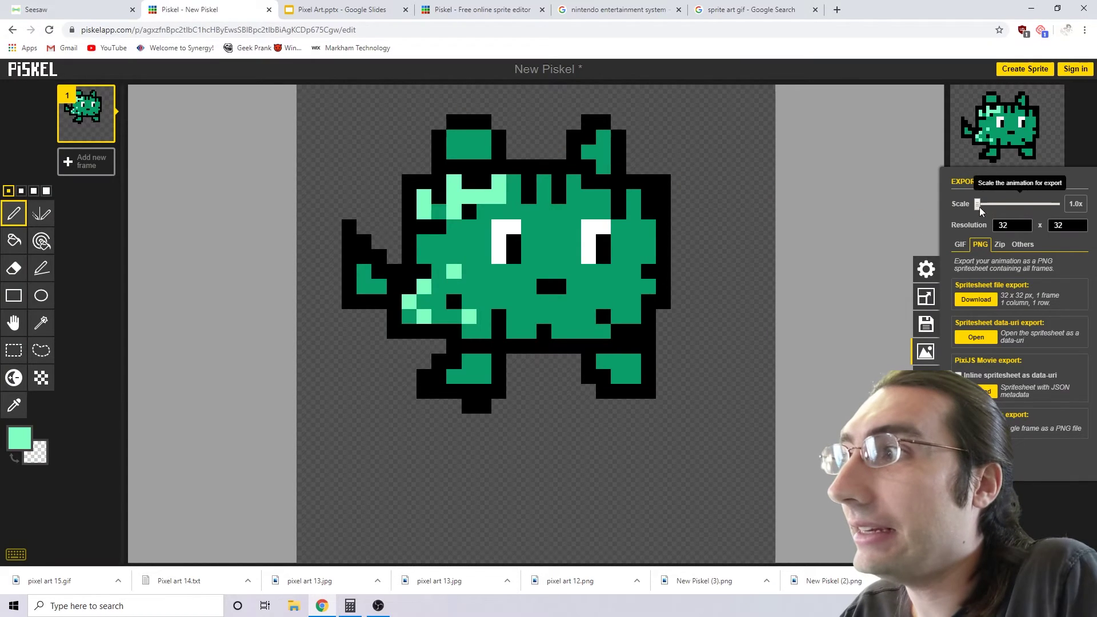
Step: Set export scale to 15.0x (480 x 480) and download the PNG spritesheet as 'New Piskel (4).png'
{"action": "left_click_drag", "start_coordinate": [977, 206], "coordinate": [1013, 207]}
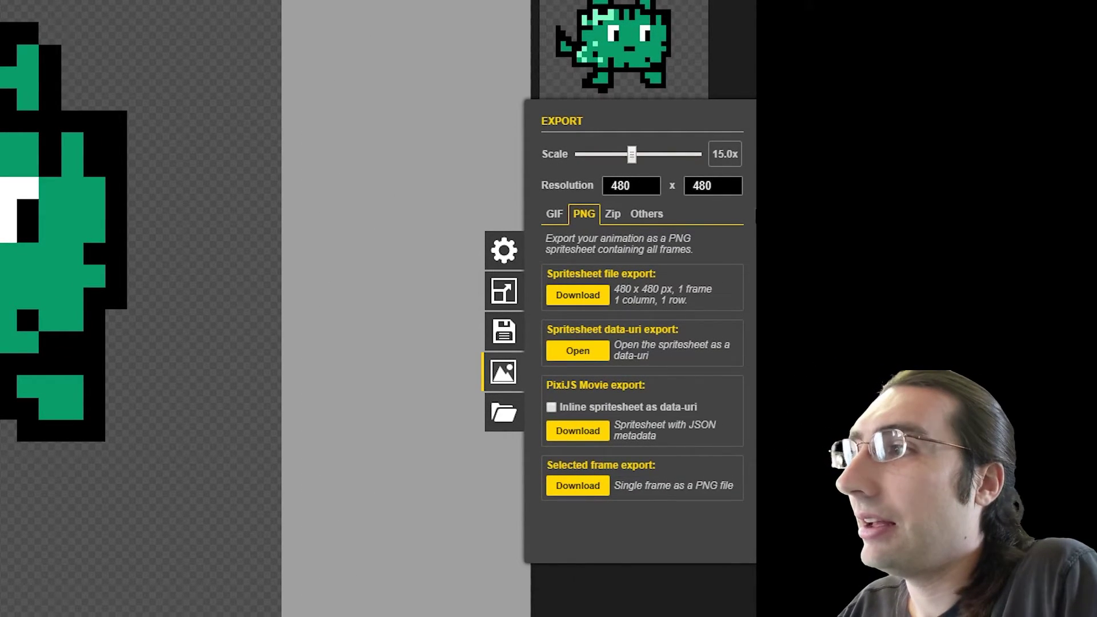
{"action": "left_click", "coordinate": [555, 215]}
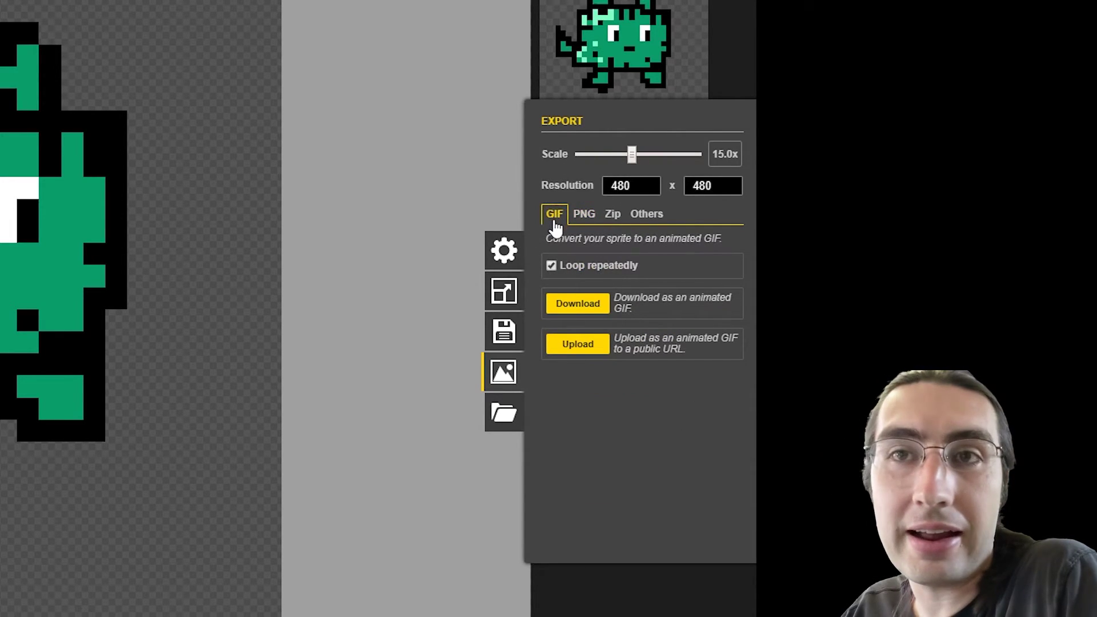
{"action": "left_click", "coordinate": [583, 218]}
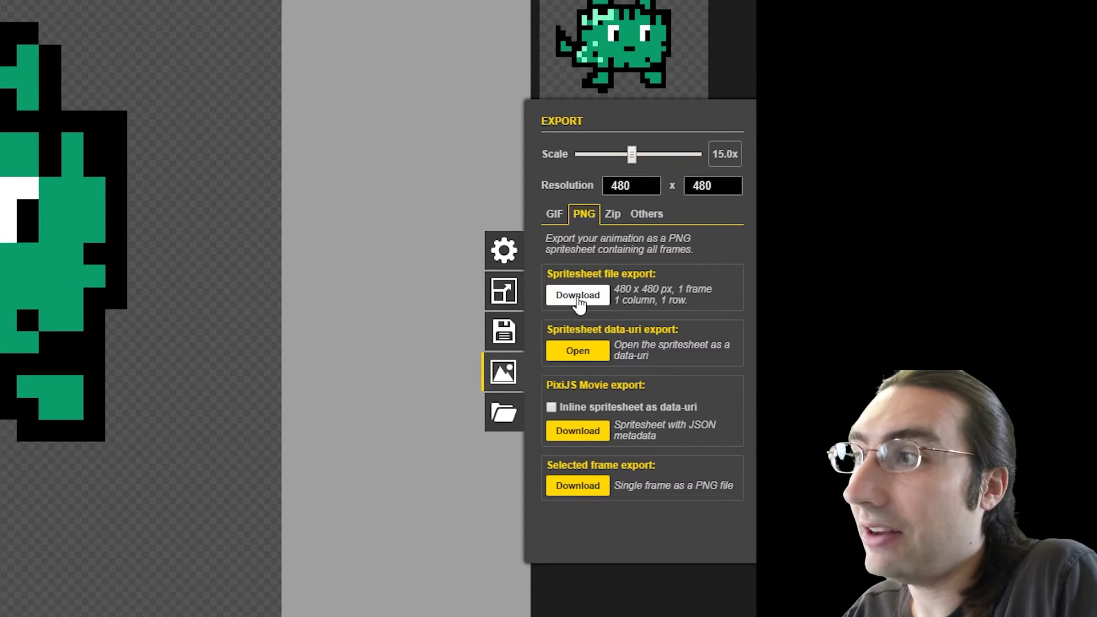
{"action": "left_click", "coordinate": [578, 301]}
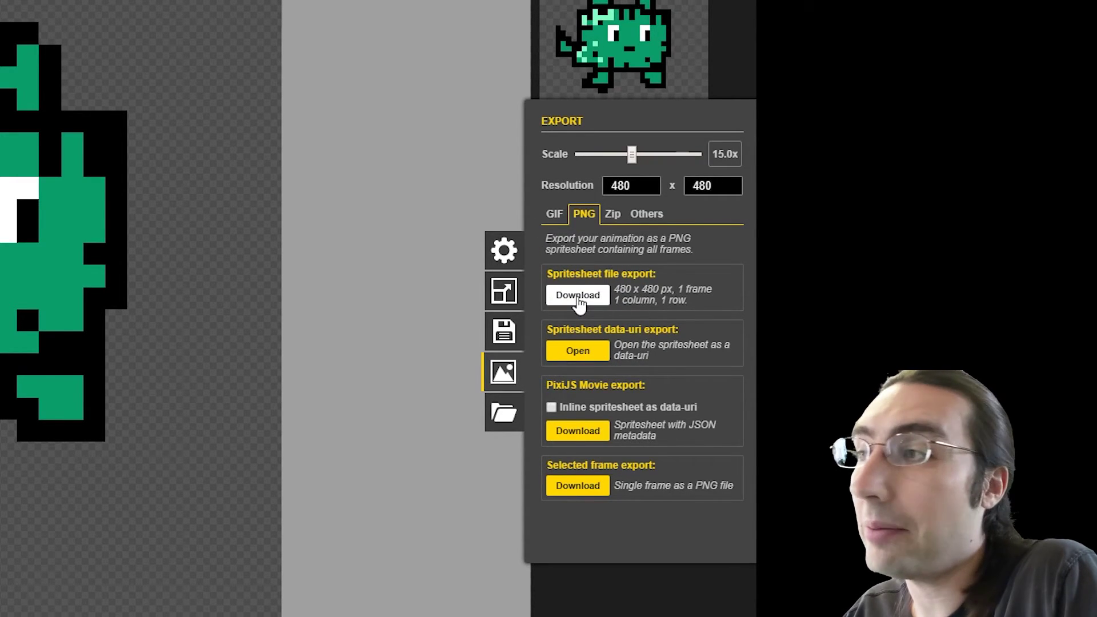
{"action": "left_click", "coordinate": [567, 292]}
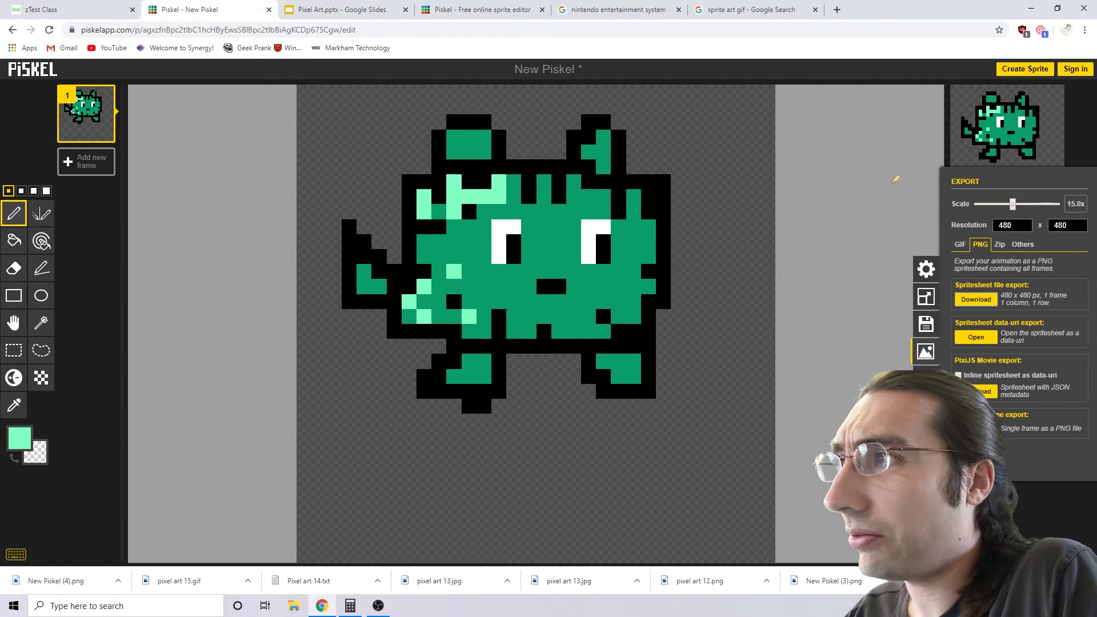
{"action": "left_click", "coordinate": [826, 194]}
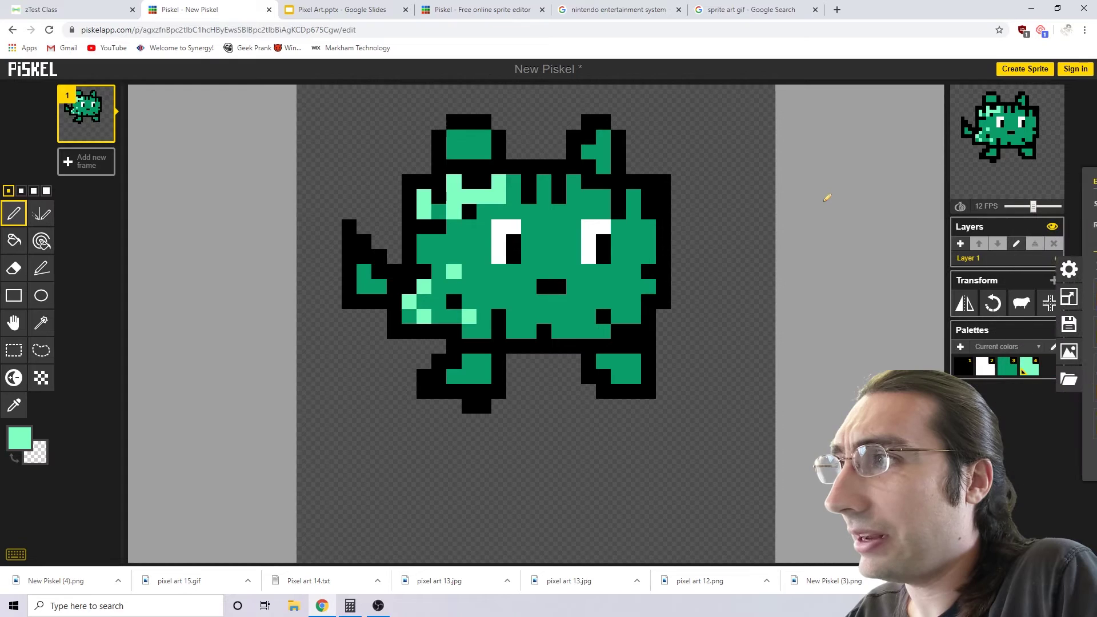
{"action": "left_click", "coordinate": [1083, 353]}
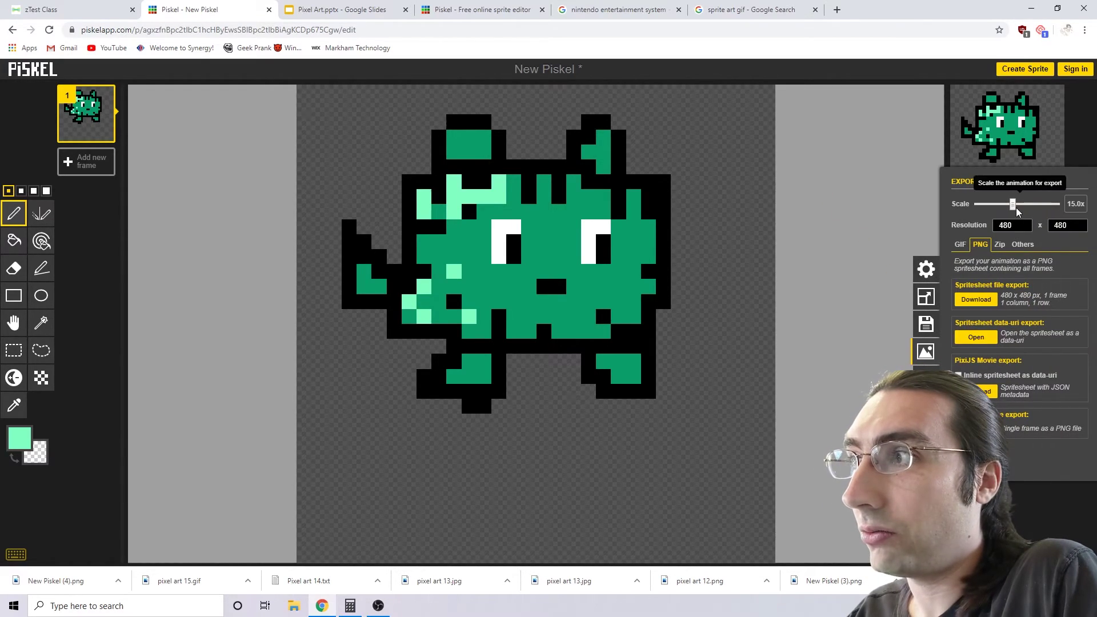
{"action": "left_click_drag", "start_coordinate": [998, 204], "coordinate": [1014, 209]}
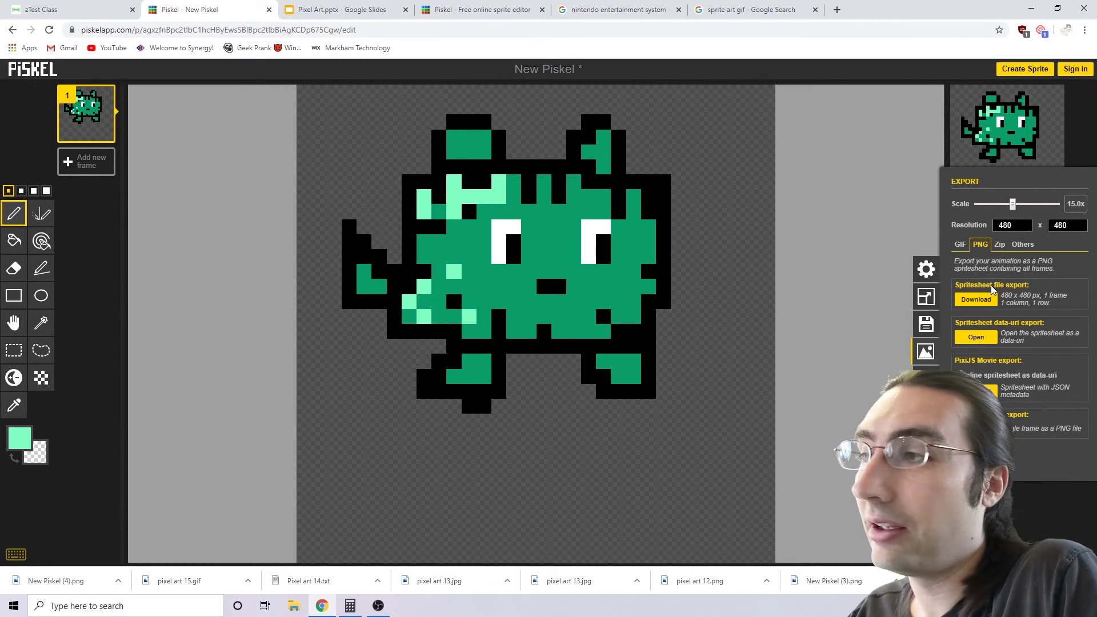
{"action": "left_click", "coordinate": [983, 245]}
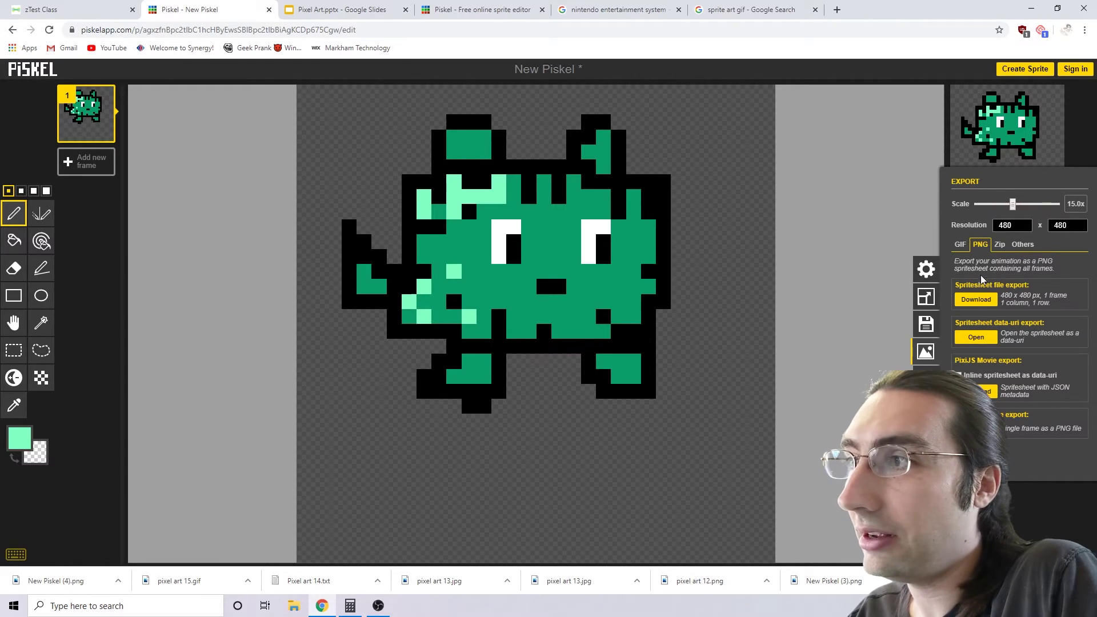
{"action": "left_click", "coordinate": [977, 298]}
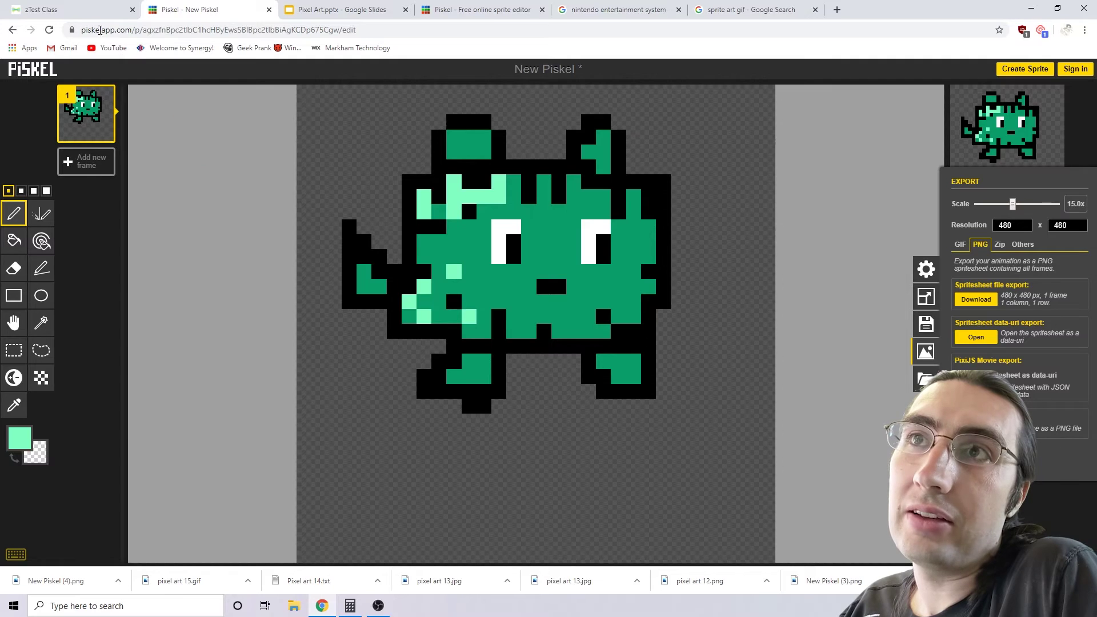
Step: In Seesaw, discard the unsaved drawing and add a Pixel Art response as the sample student
{"action": "left_click", "coordinate": [78, 9]}
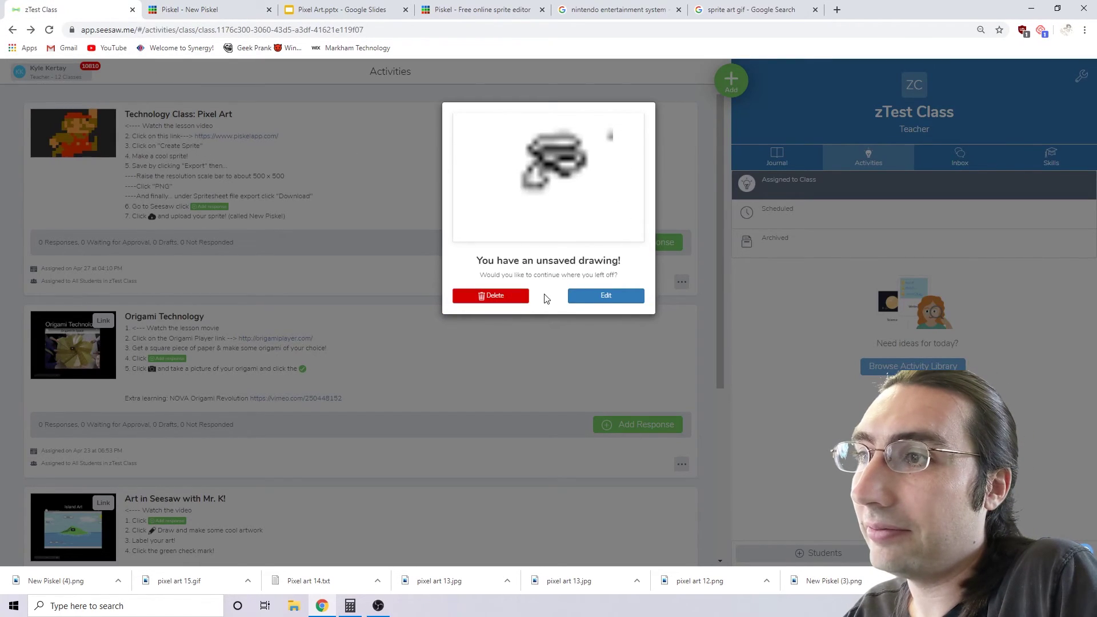
{"action": "left_click", "coordinate": [514, 297]}
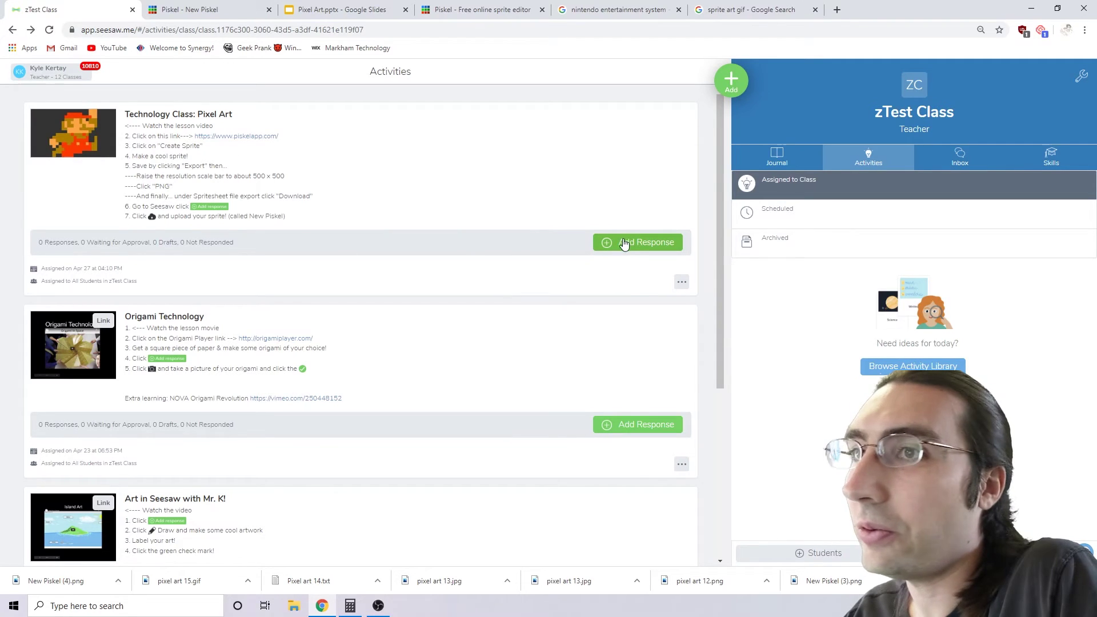
{"action": "left_click", "coordinate": [366, 212]}
{"action": "left_click", "coordinate": [638, 243]}
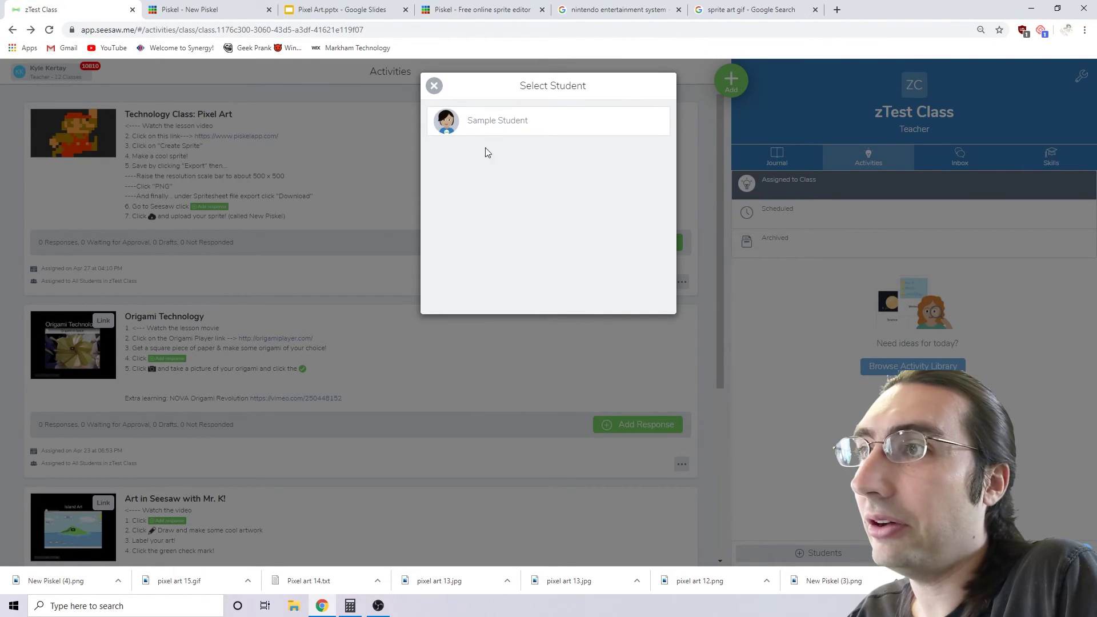
{"action": "left_click", "coordinate": [495, 122]}
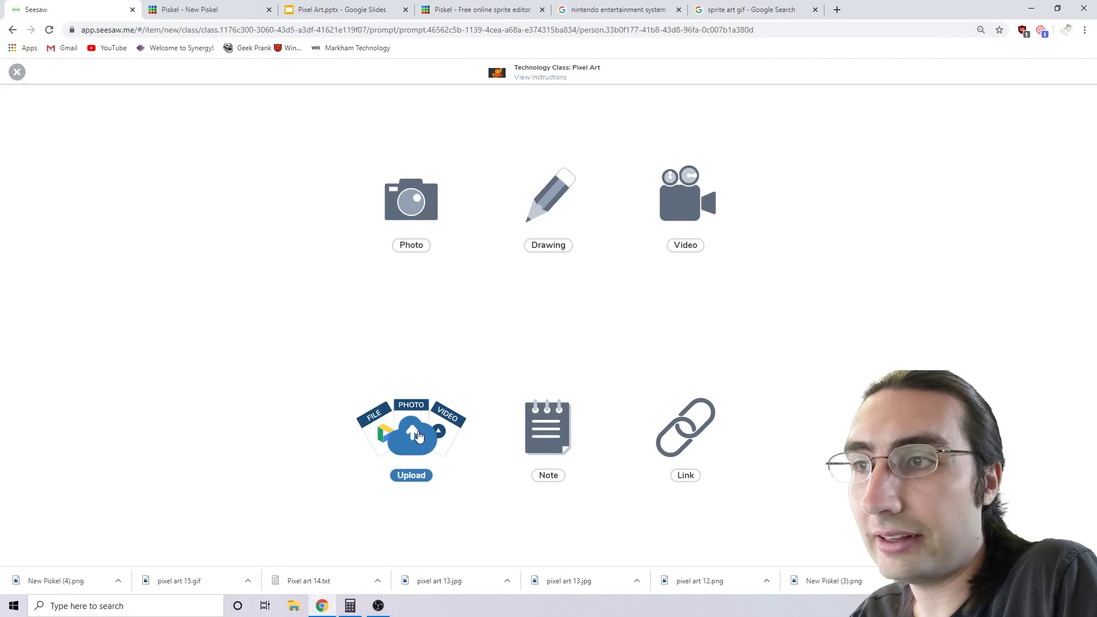
Step: Upload the New Piskel (4) cat image from Downloads into the Seesaw response
{"action": "left_click", "coordinate": [418, 435]}
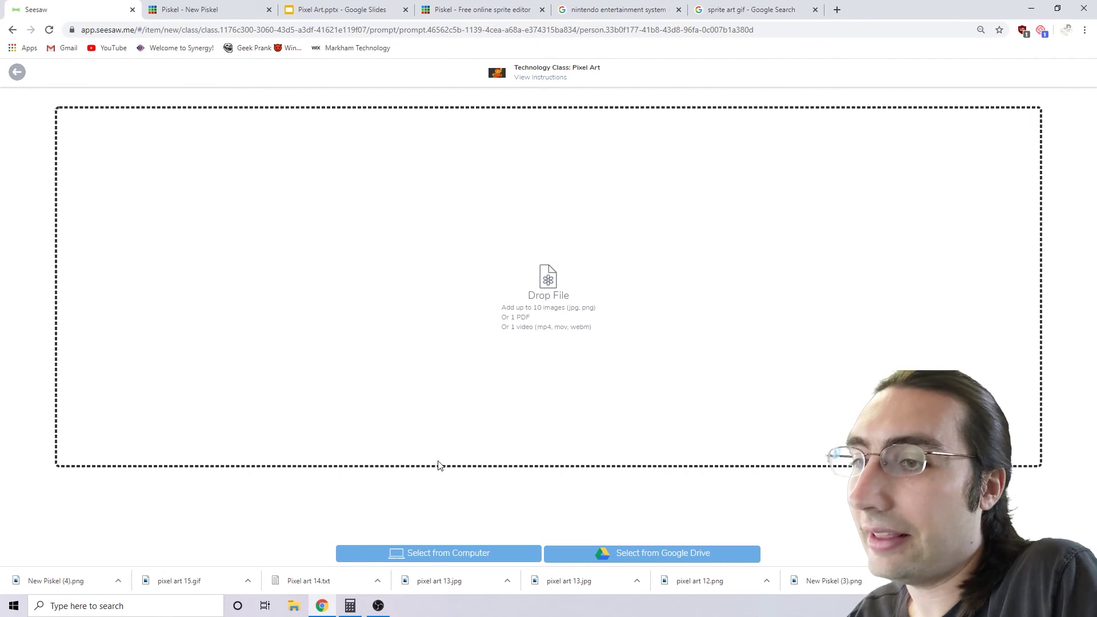
{"action": "left_click", "coordinate": [438, 554]}
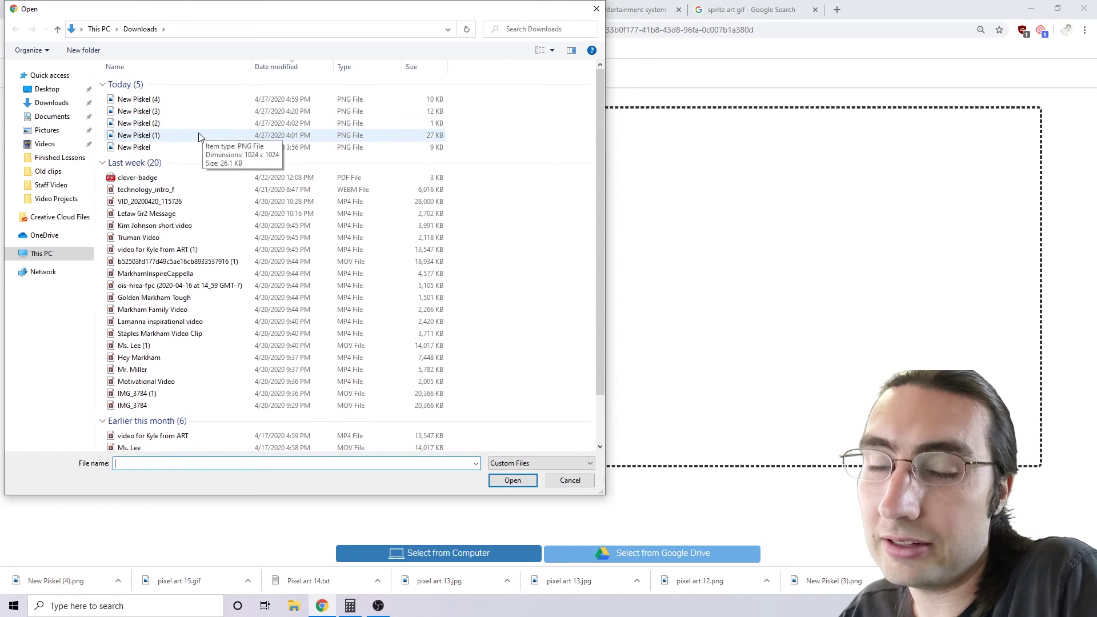
{"action": "left_click", "coordinate": [166, 101]}
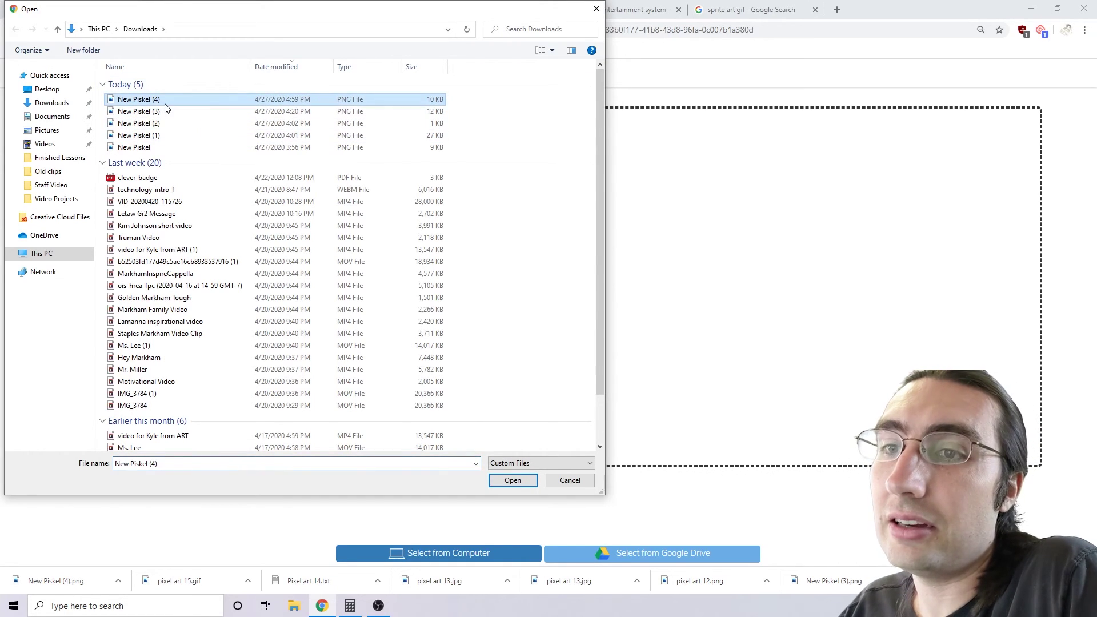
{"action": "left_click", "coordinate": [513, 481]}
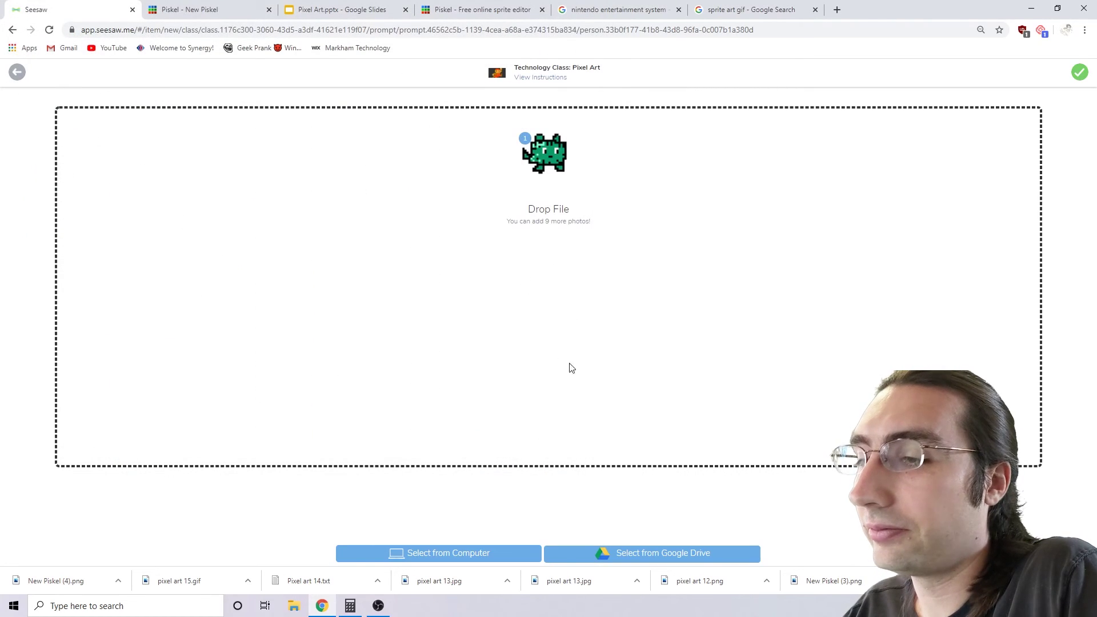
Step: Draw a blue squiggle left of the cat and caption it 'Hi I'm a green cat thing!' below-left
{"action": "left_click", "coordinate": [1079, 73]}
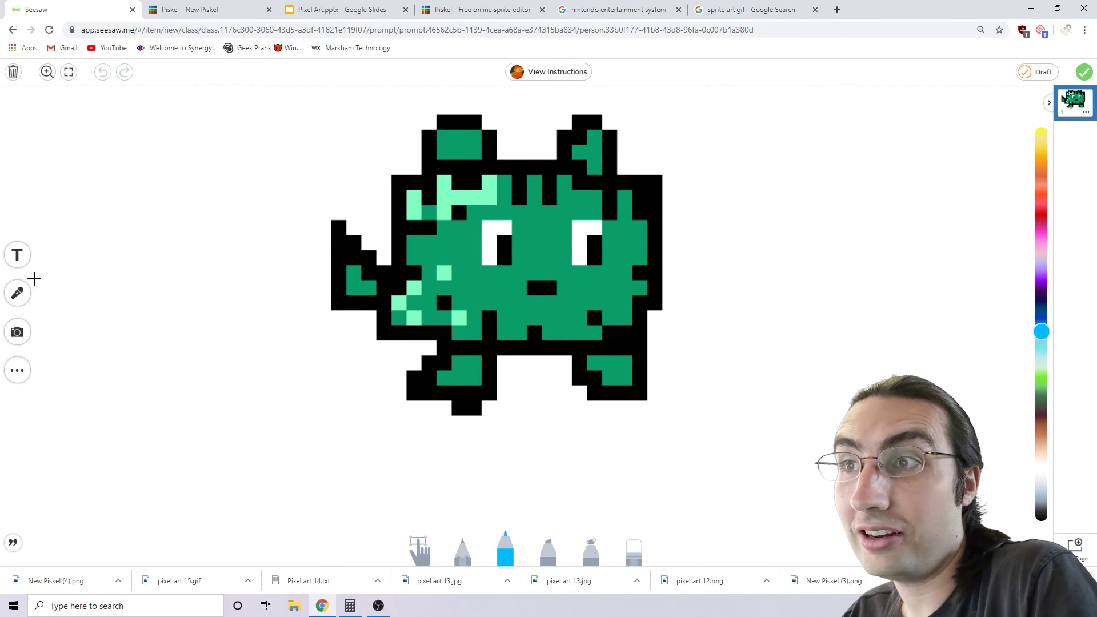
{"action": "left_click_drag", "start_coordinate": [255, 226], "coordinate": [363, 150]}
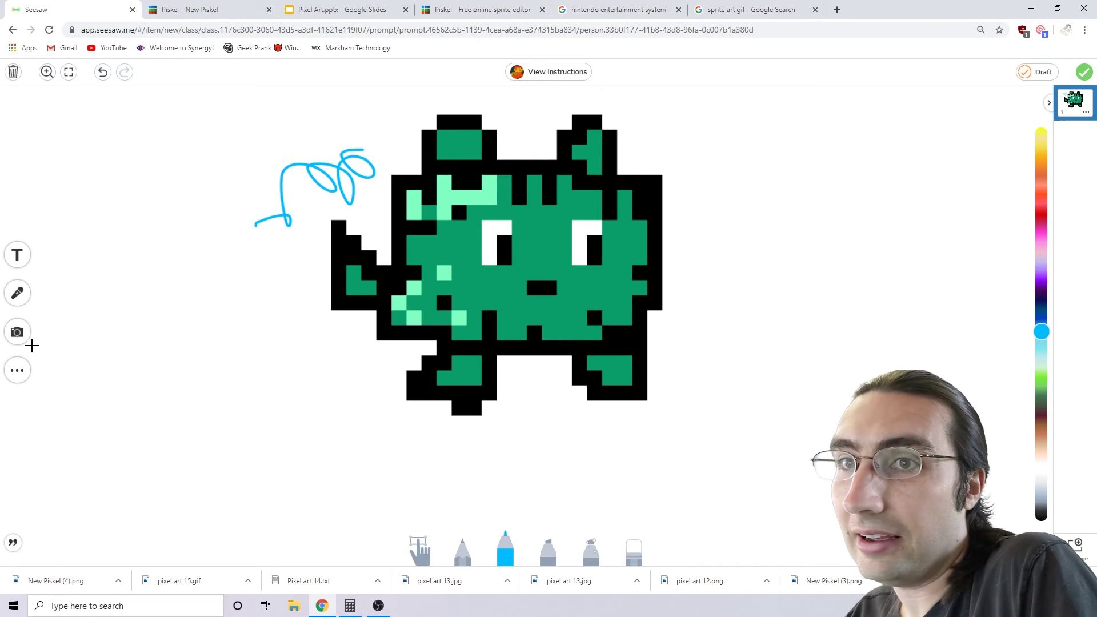
{"action": "left_click", "coordinate": [17, 254]}
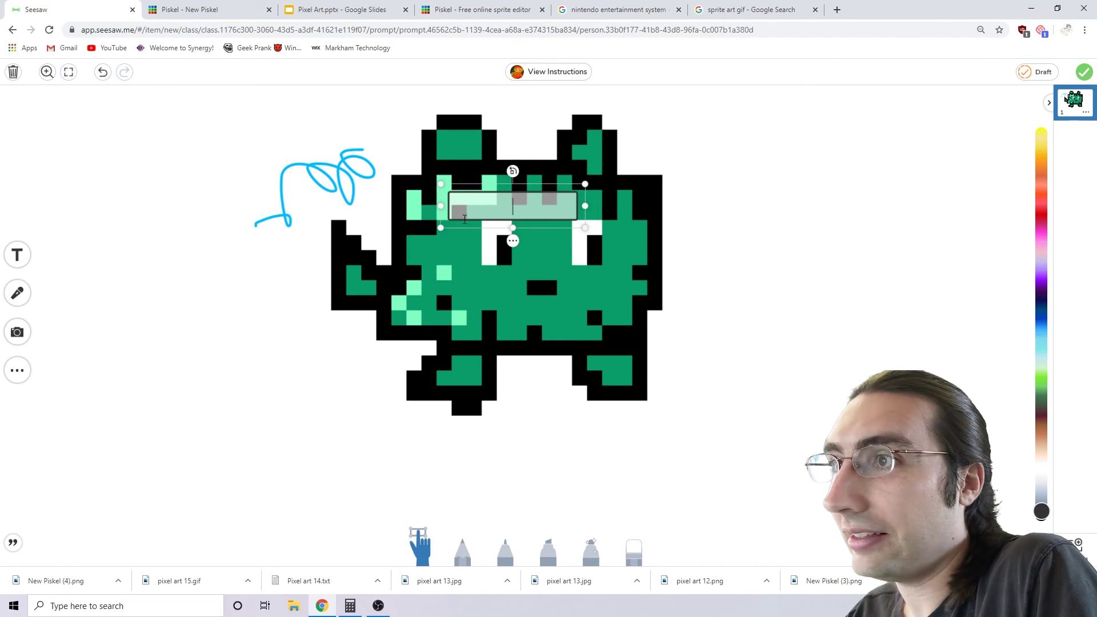
{"action": "left_click_drag", "start_coordinate": [493, 179], "coordinate": [275, 384]}
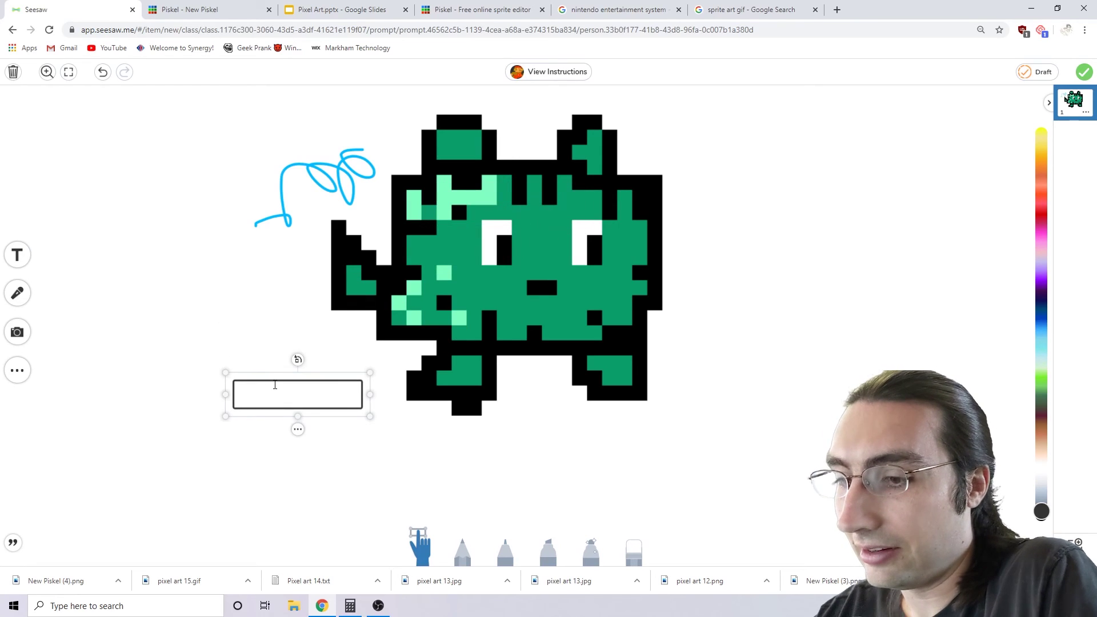
{"action": "type", "text": "Hi I'm a "}
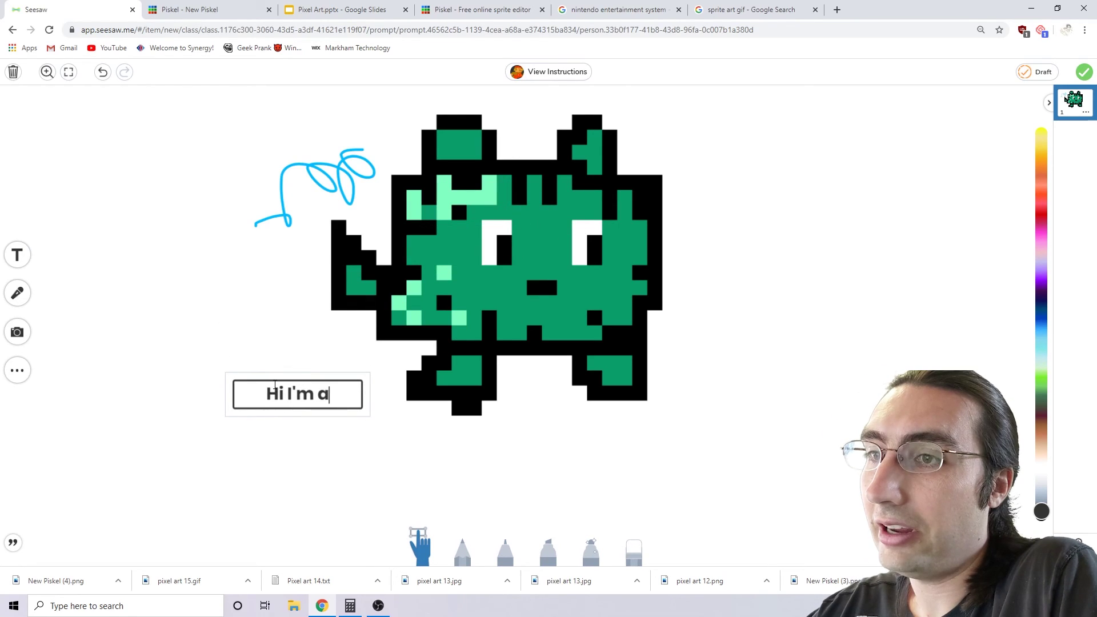
{"action": "type", "text": "green cat "}
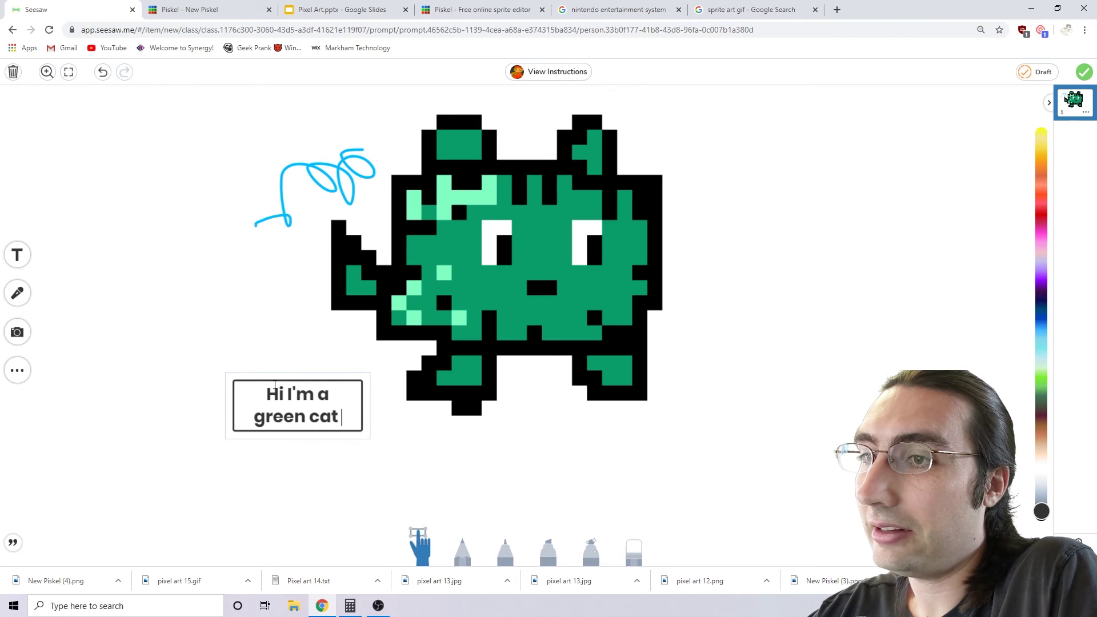
{"action": "type", "text": "thing!"}
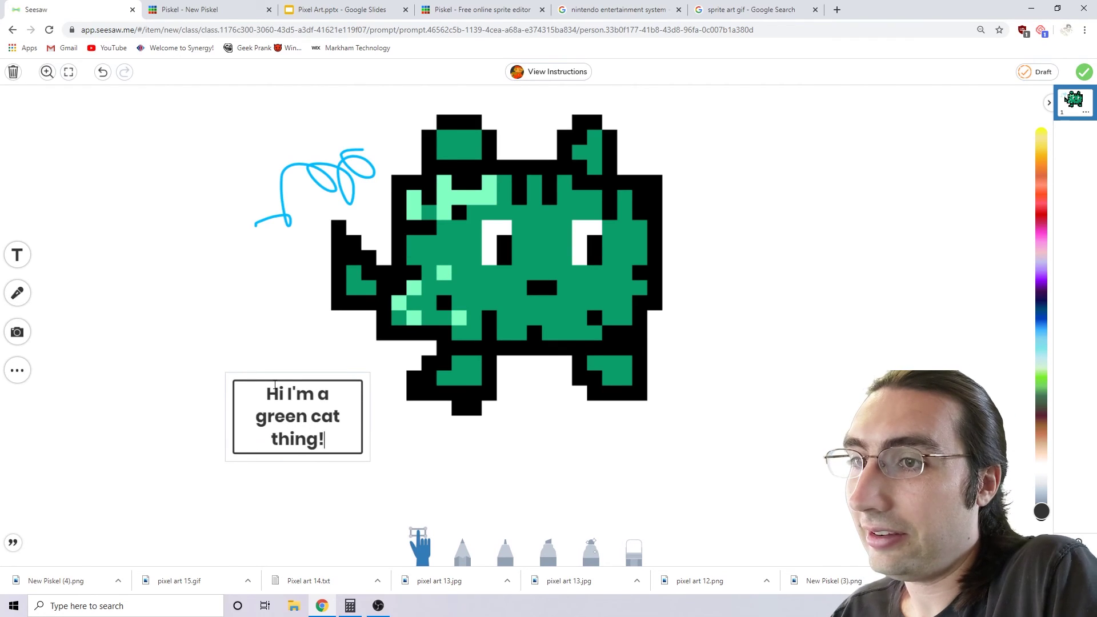